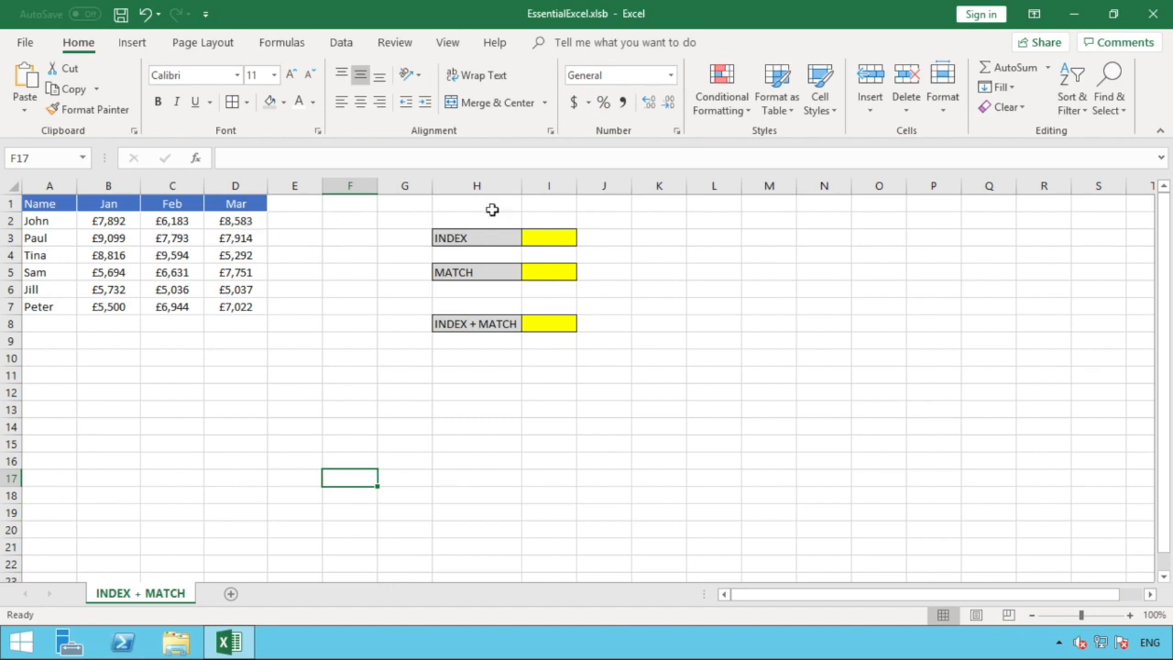
# Enter the formula =INDEX(B2:B7,2) in cell I3 to return the second January value
pyautogui.click(555, 237)
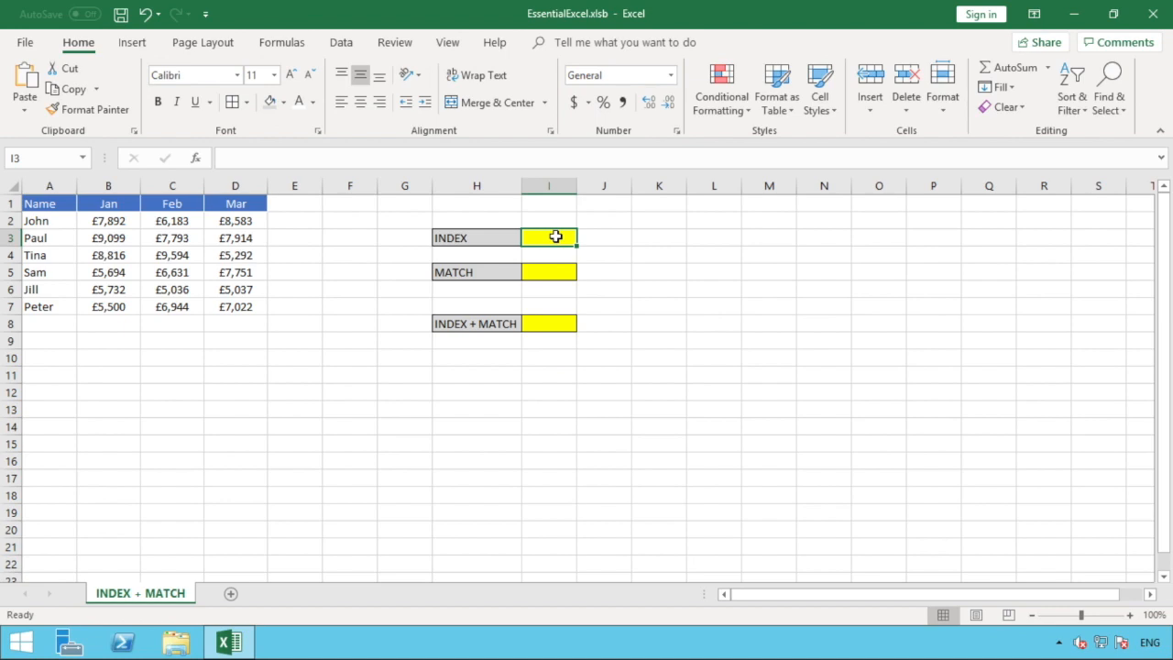
pyautogui.write('=INDEX')
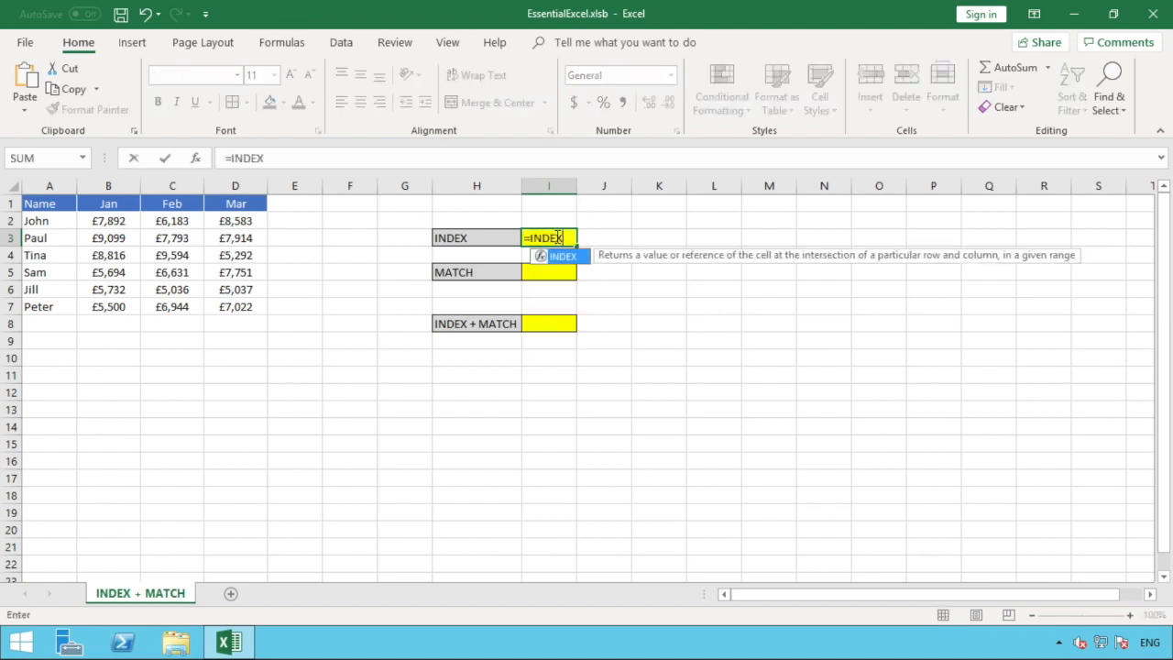
pyautogui.write('(')
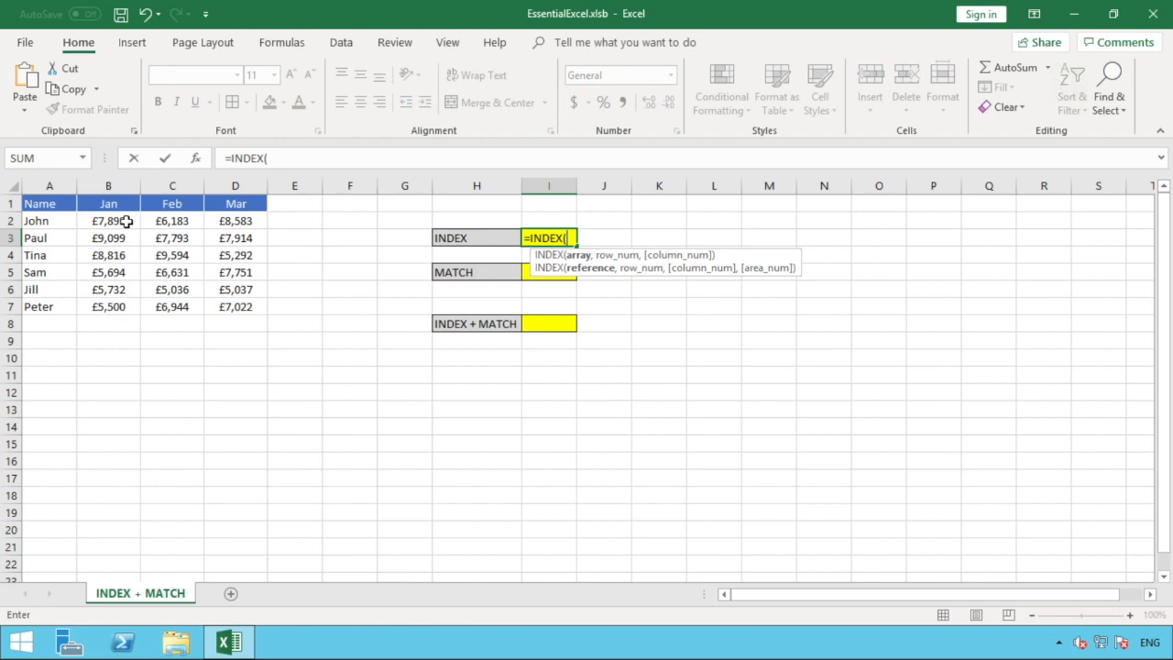
pyautogui.moveTo(126, 221); pyautogui.dragTo(116, 306)
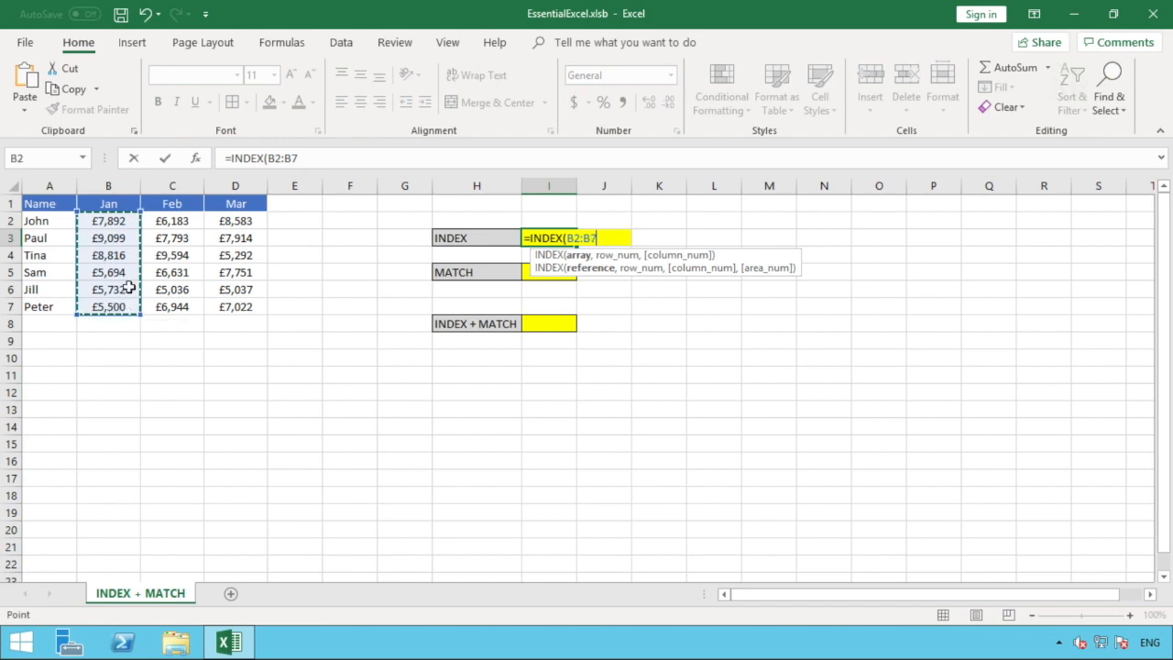
pyautogui.write(',')
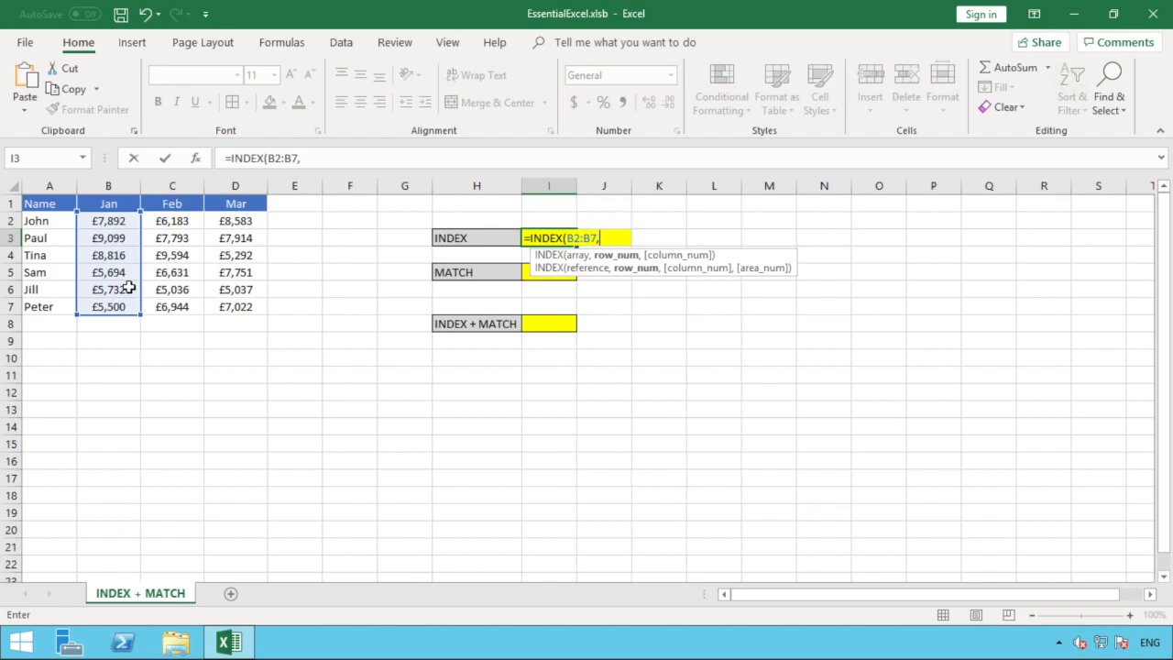
pyautogui.write('2')
pyautogui.write(')')
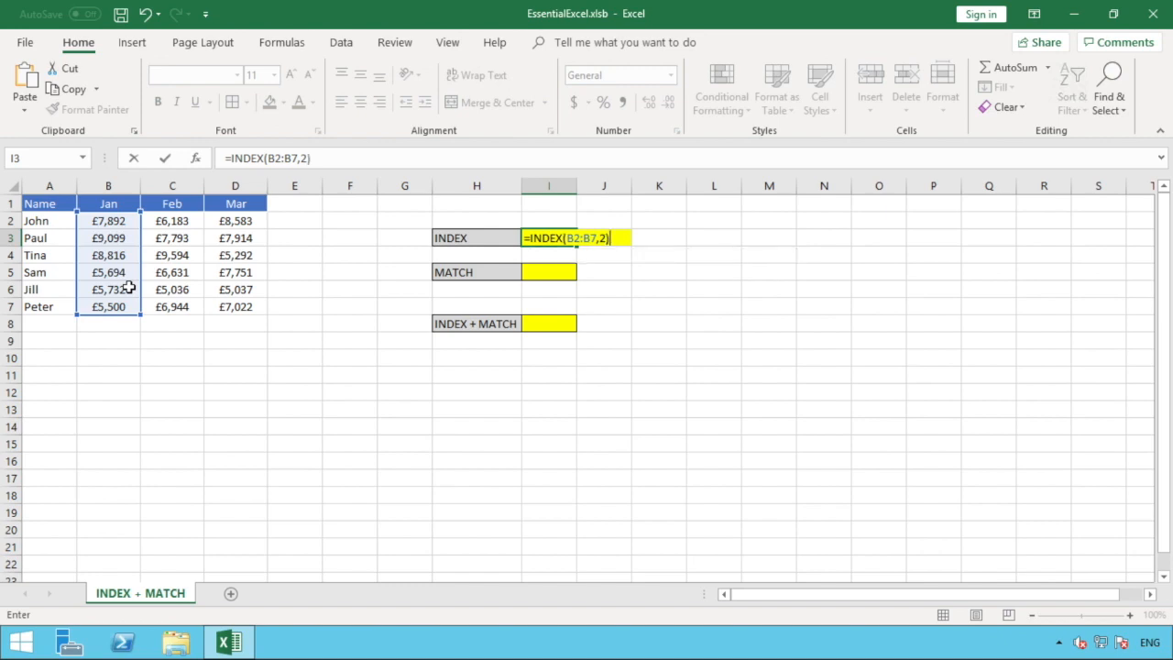
pyautogui.press('Return')
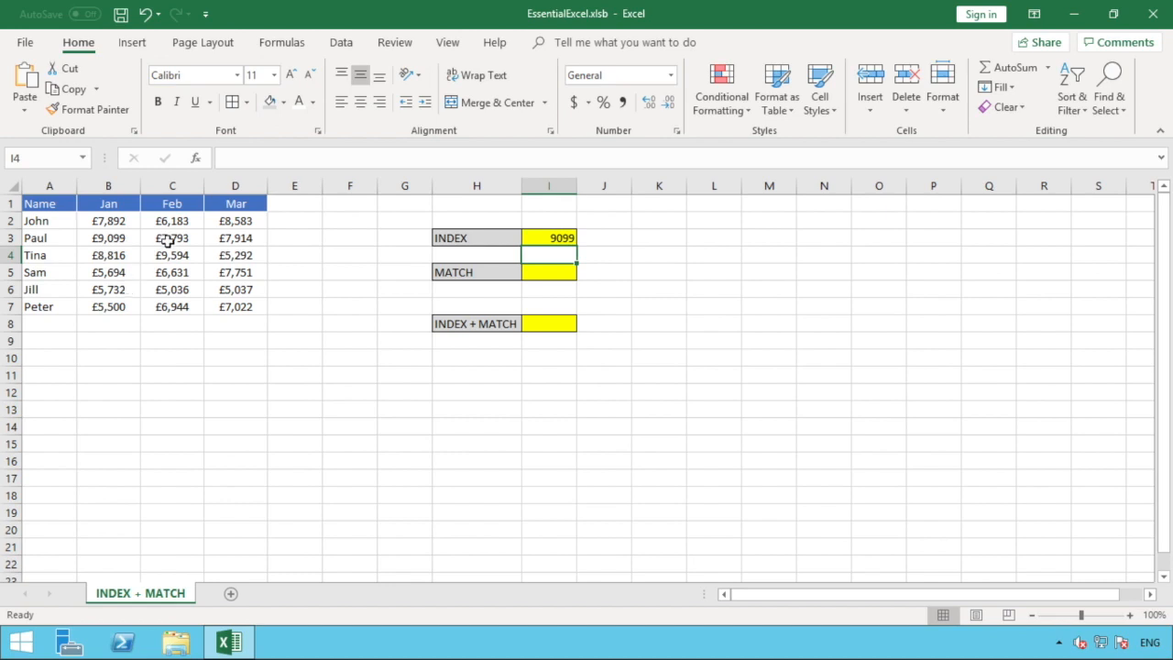
pyautogui.click(560, 237)
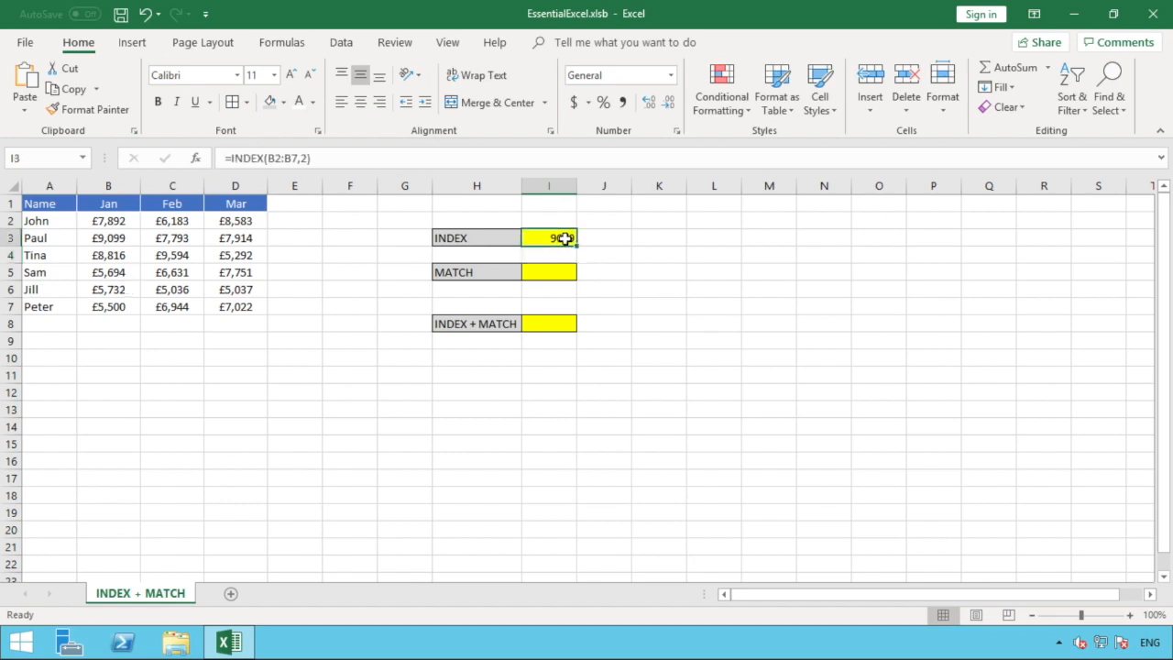
pyautogui.click(119, 236)
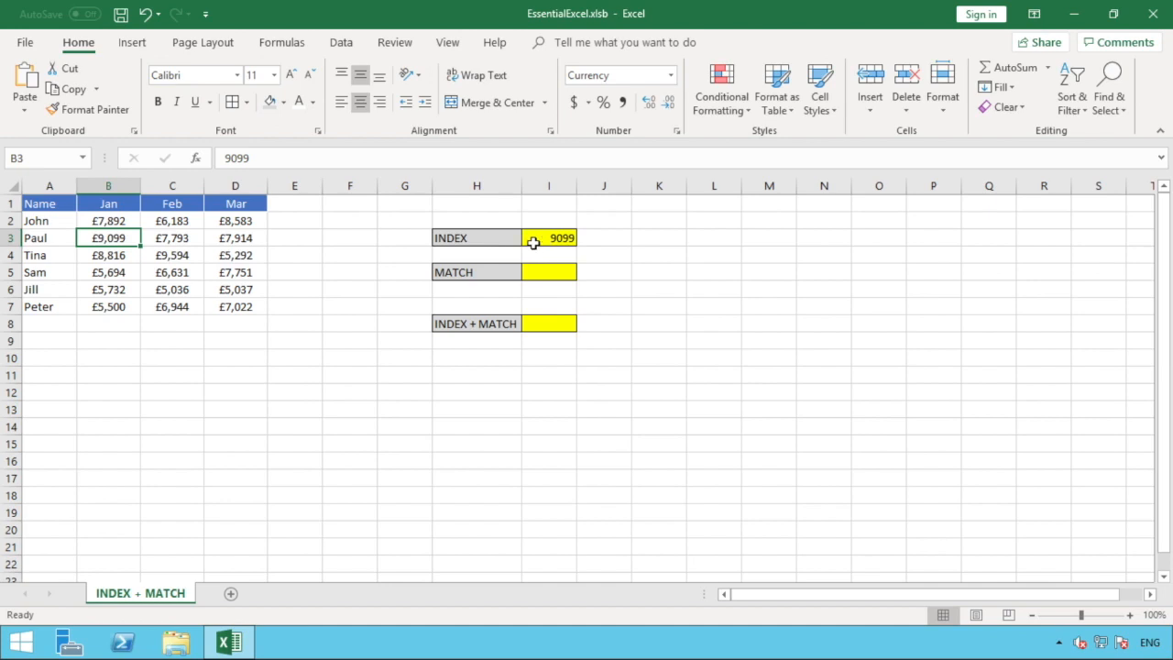
pyautogui.click(118, 180)
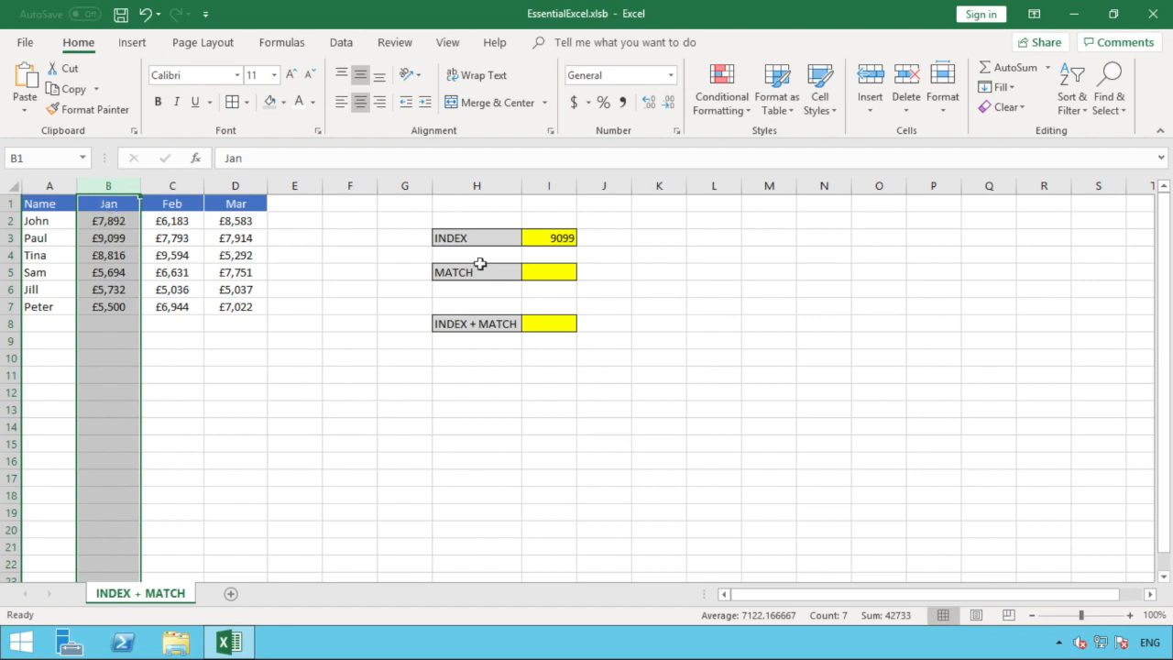
# Extend the array in I3's INDEX formula to B2:D7 and add column number 1, making it =INDEX(B2:D7,2,1)
pyautogui.click(564, 240)
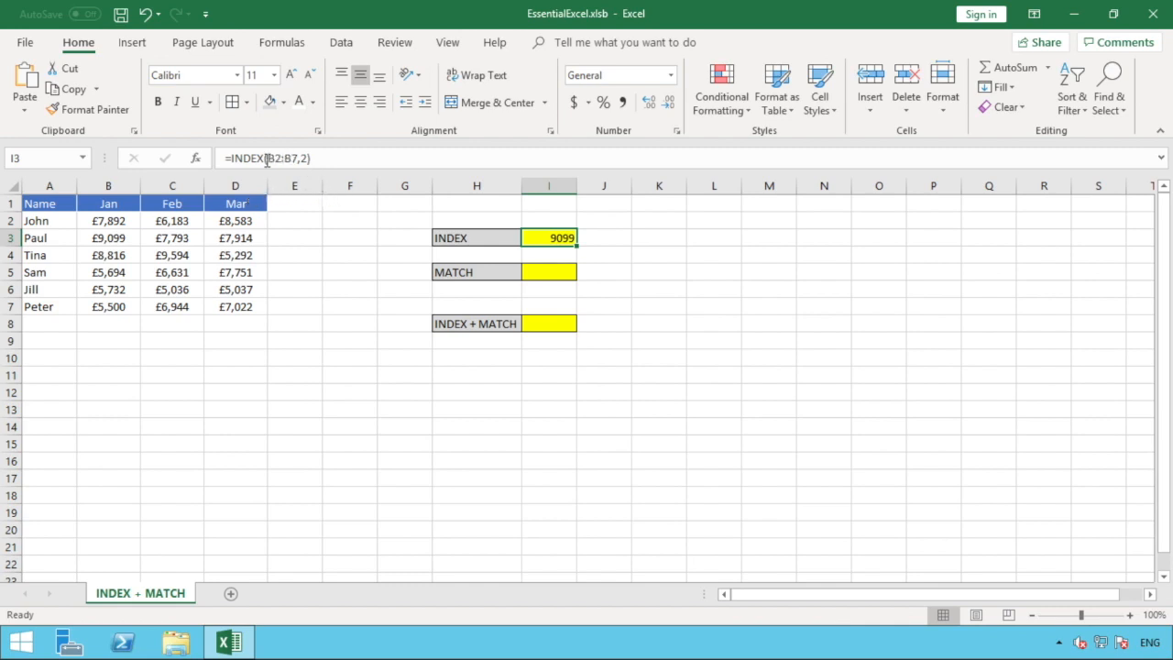
pyautogui.click(290, 158)
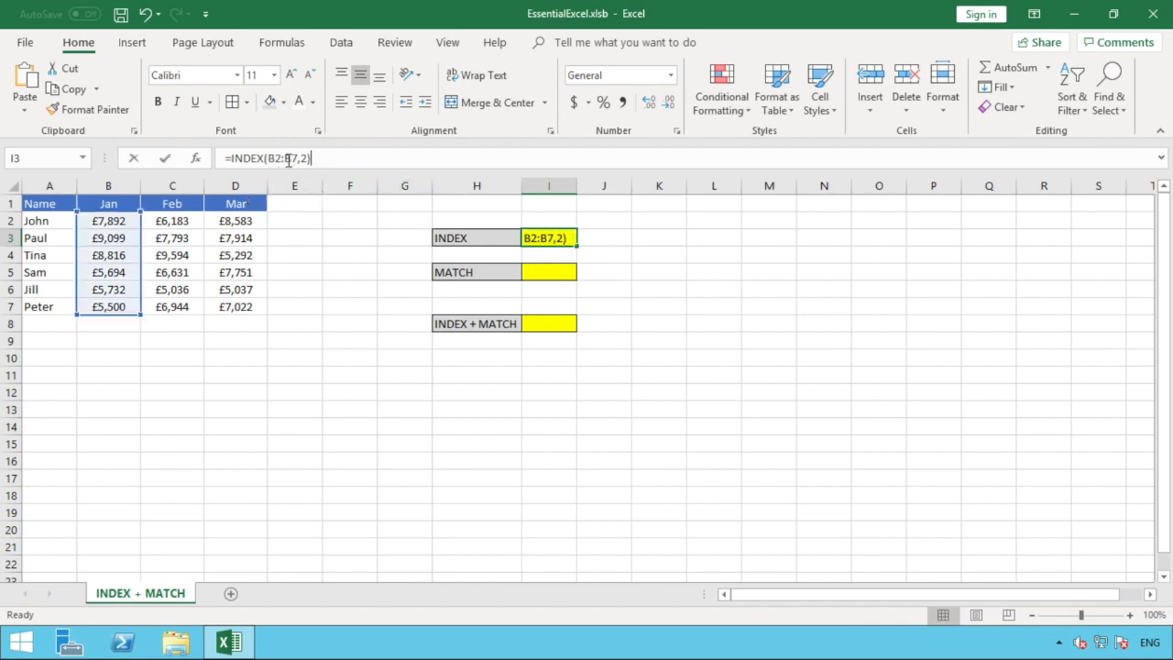
pyautogui.moveTo(285, 159); pyautogui.dragTo(291, 160)
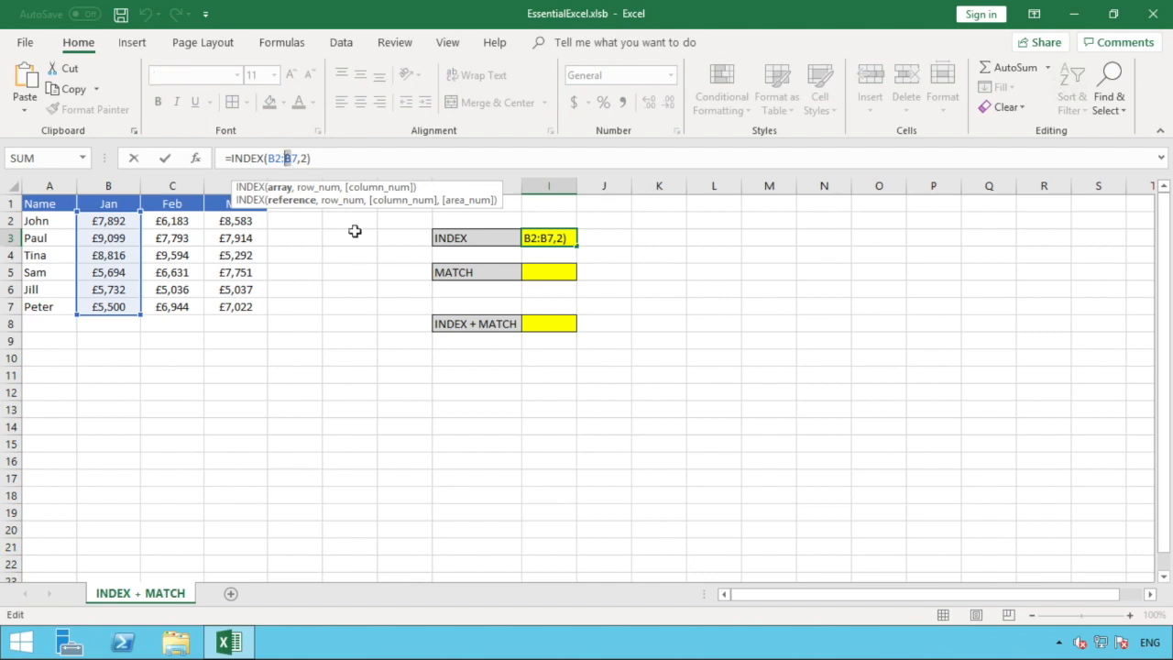
pyautogui.write('D')
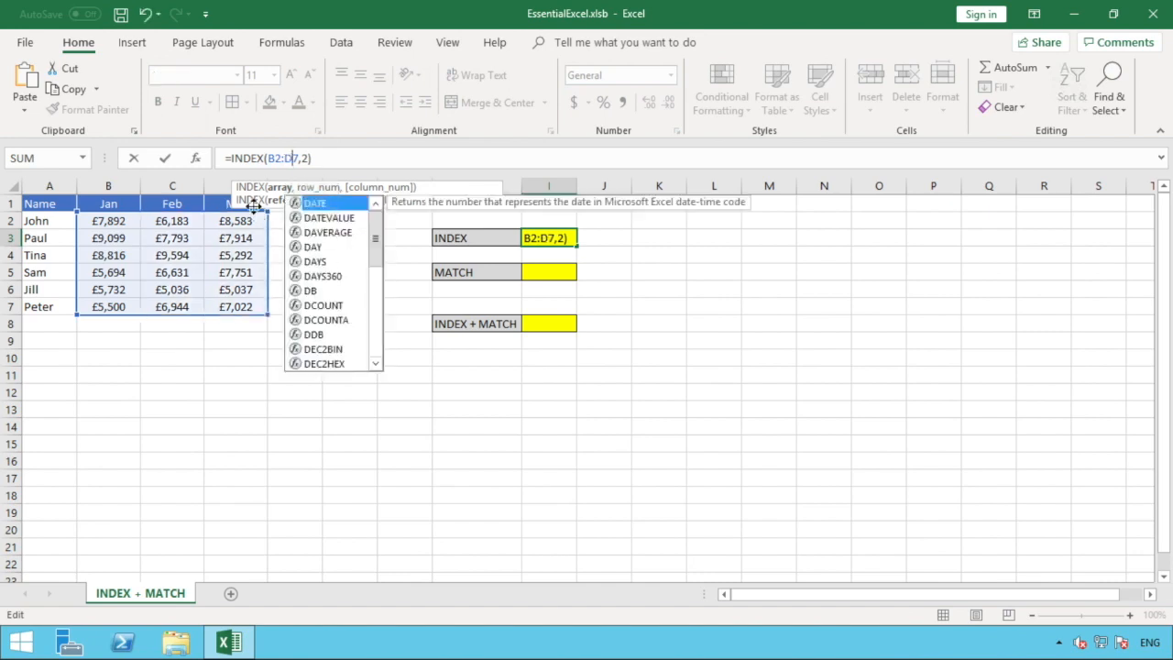
pyautogui.click(309, 158)
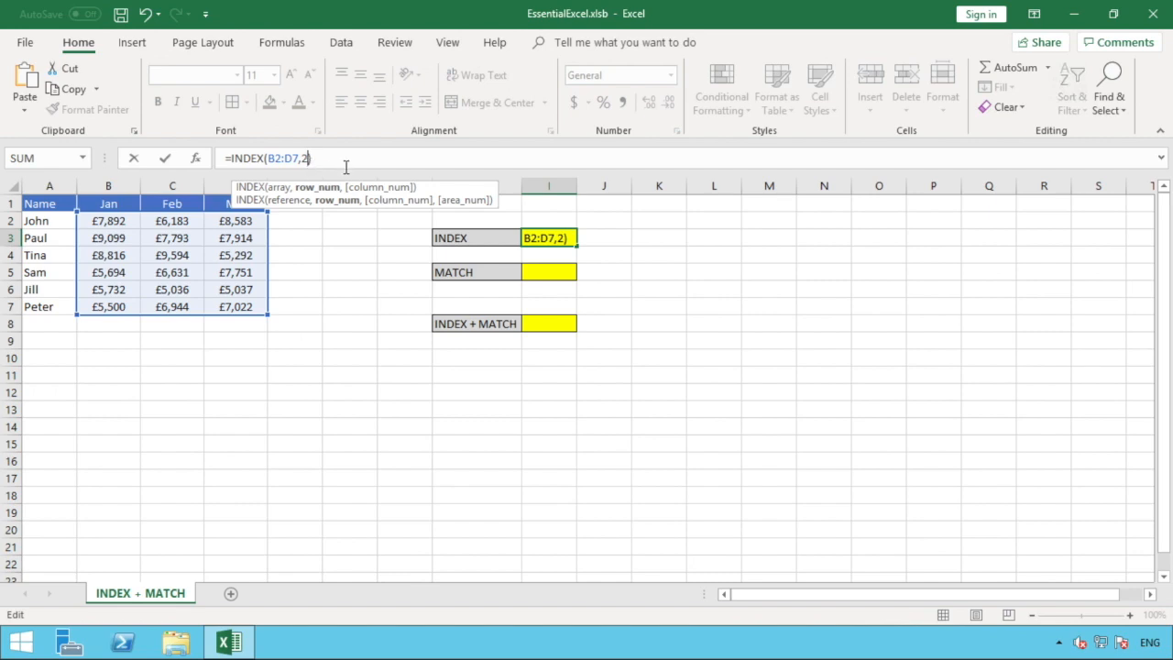
pyautogui.write(',')
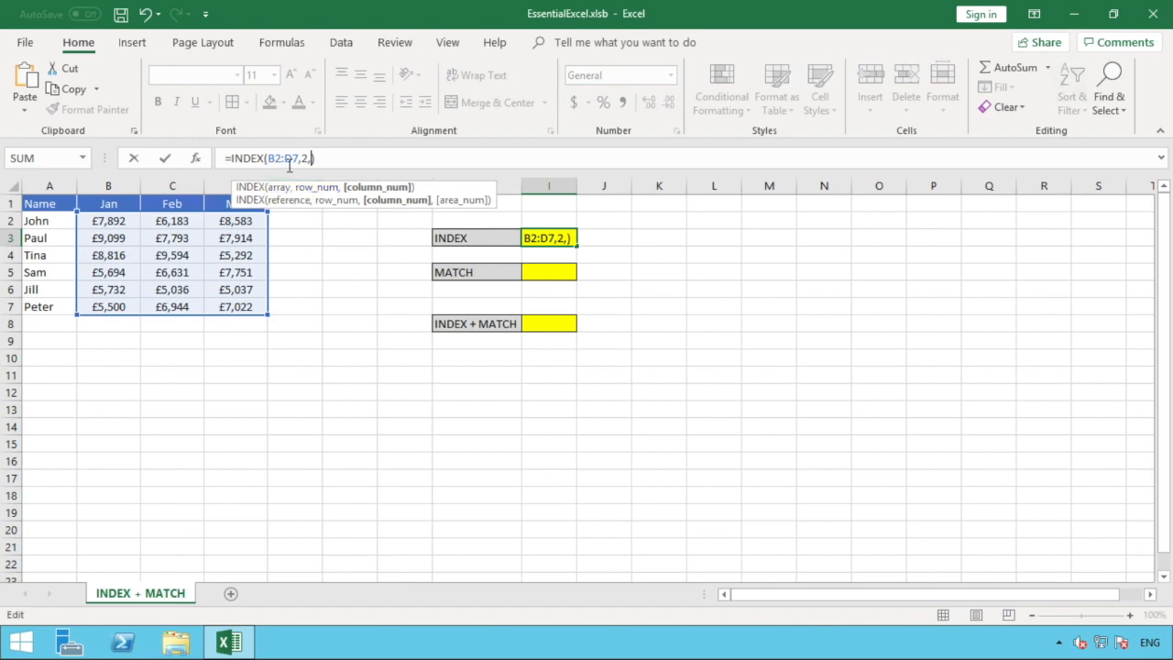
pyautogui.click(308, 158)
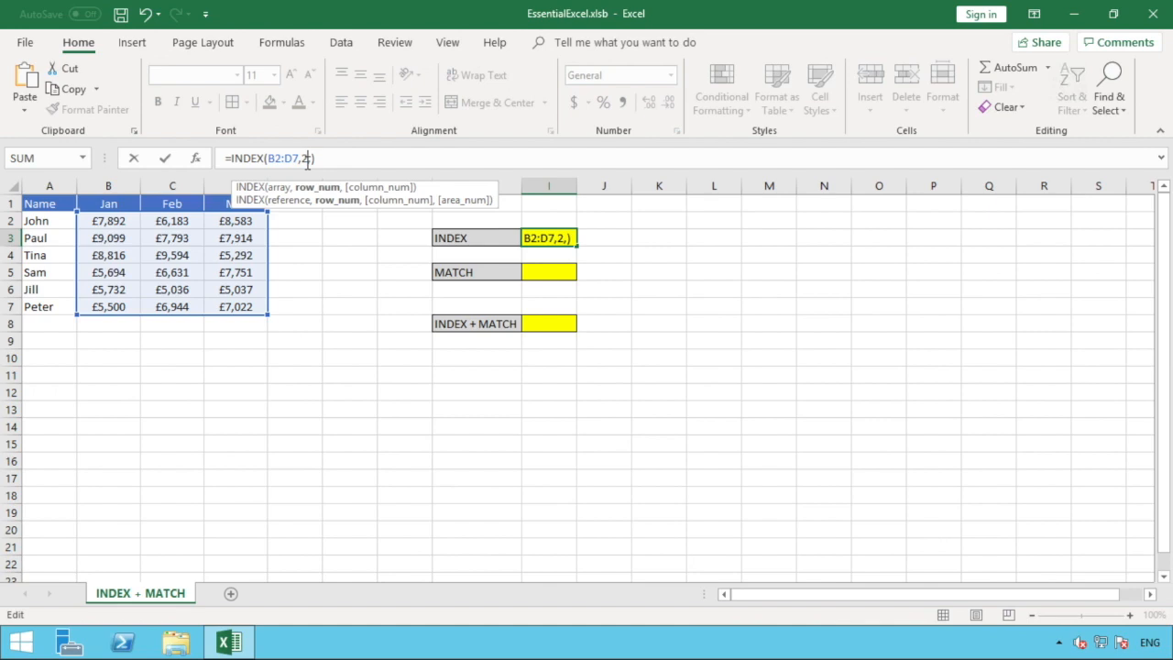
pyautogui.click(311, 158)
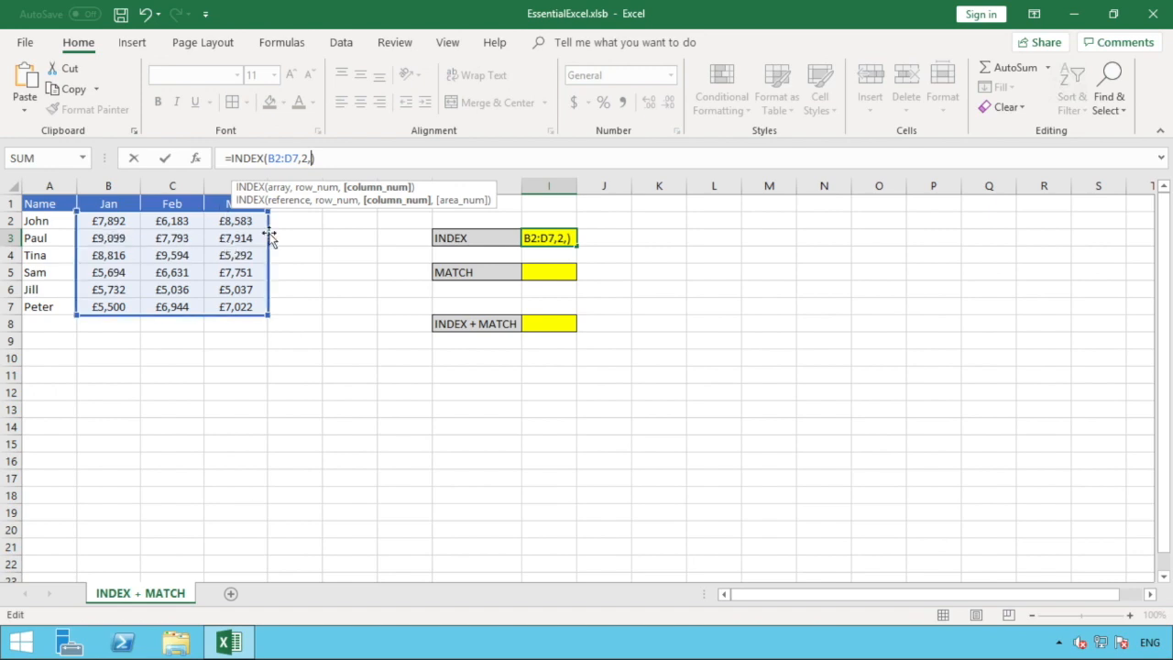
pyautogui.write('1)')
pyautogui.press('Return')
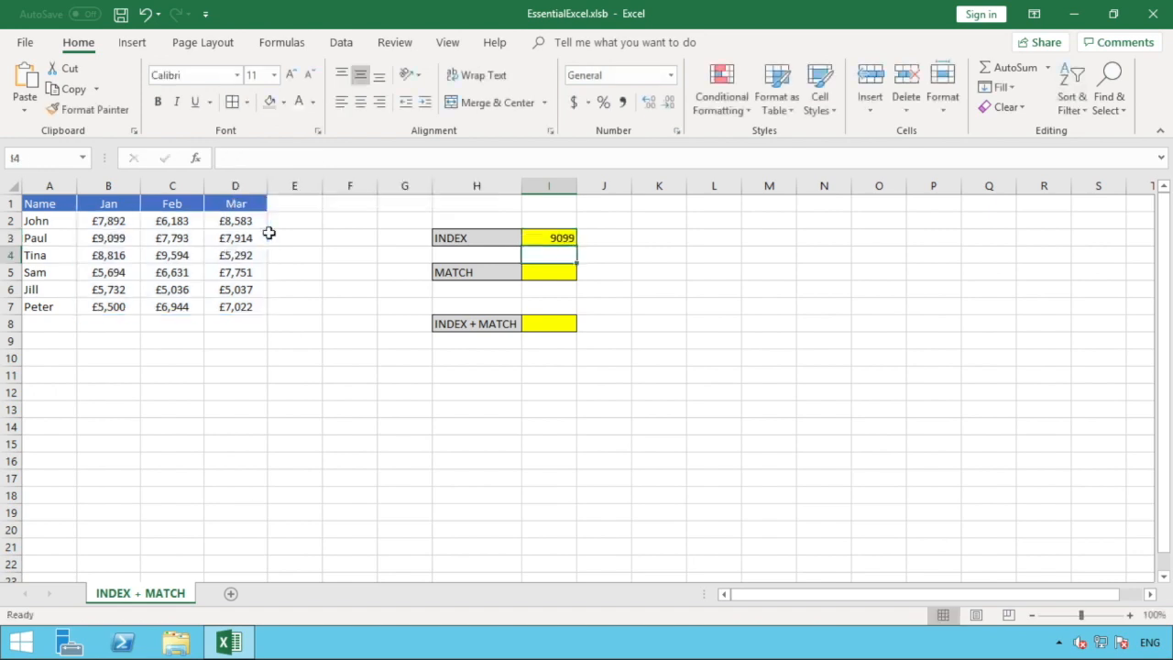
# Set the column number in I3's INDEX formula to 2 so it returns the February value
pyautogui.click(547, 237)
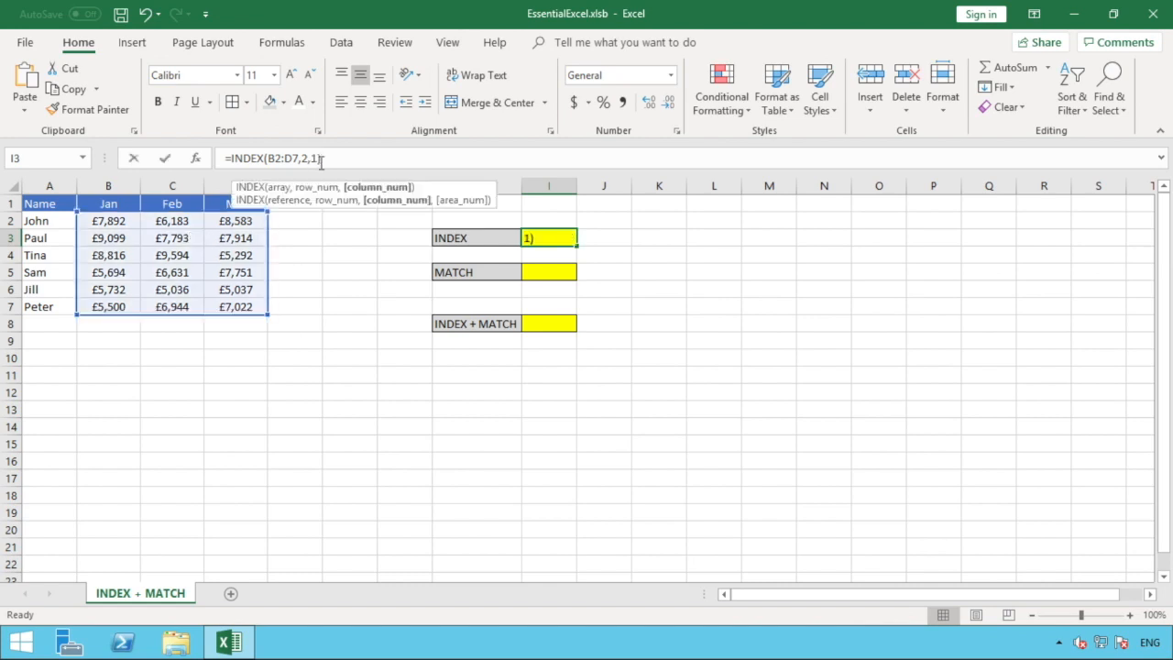
pyautogui.click(310, 157)
pyautogui.write(',1')
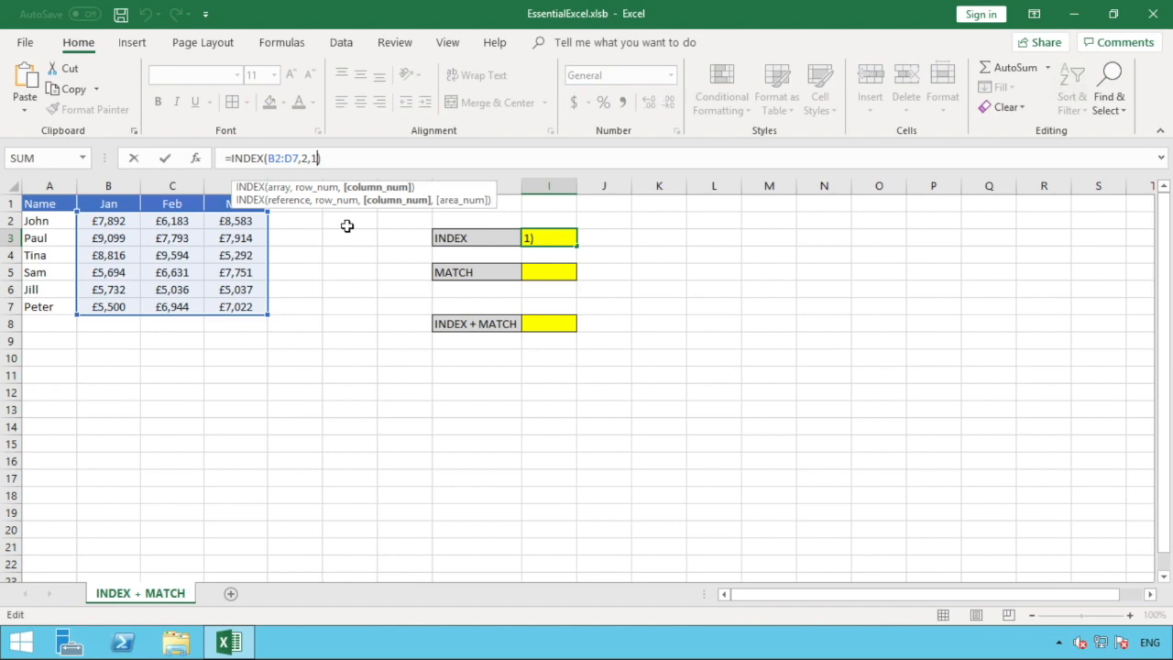
pyautogui.press('BackSpace')
pyautogui.write('2')
pyautogui.press('Return')
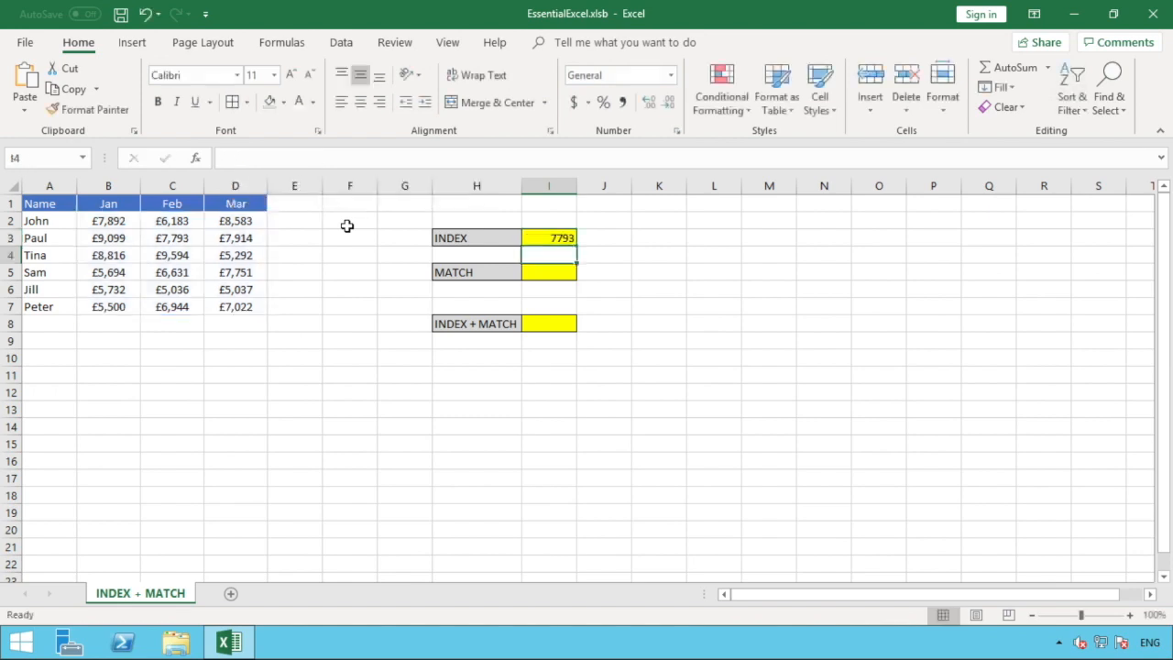
pyautogui.click(549, 238)
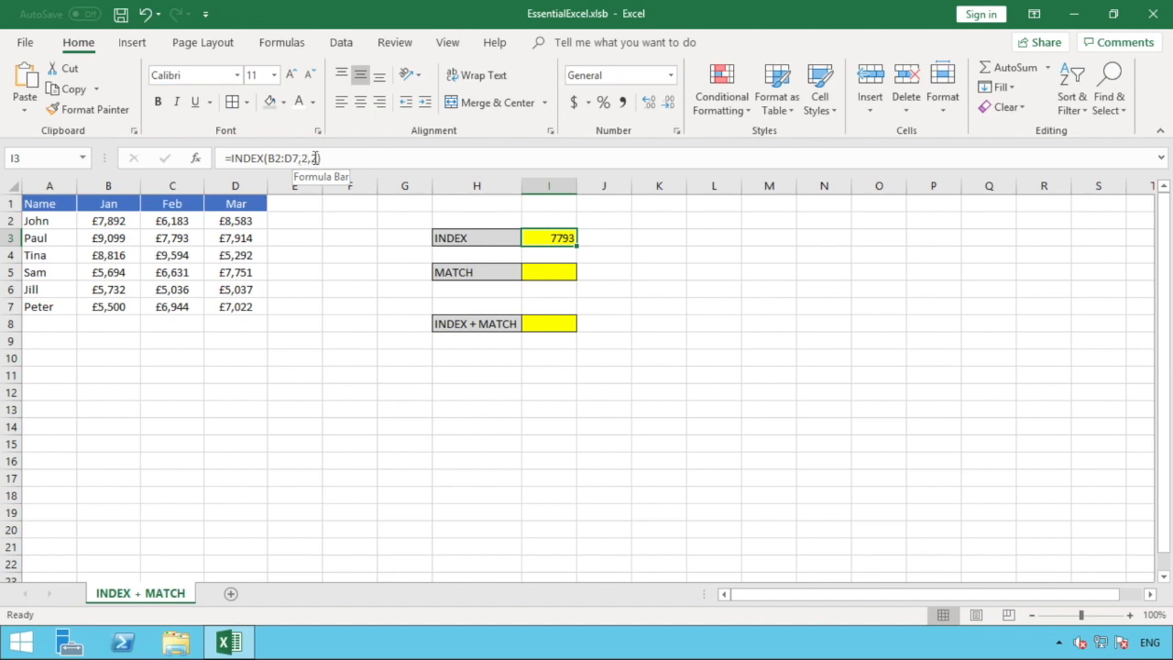
# Enter a MATCH formula in I5 that looks up the name listed in A4, as quoted text, within A2:A7 using exact match (0)
pyautogui.click(558, 273)
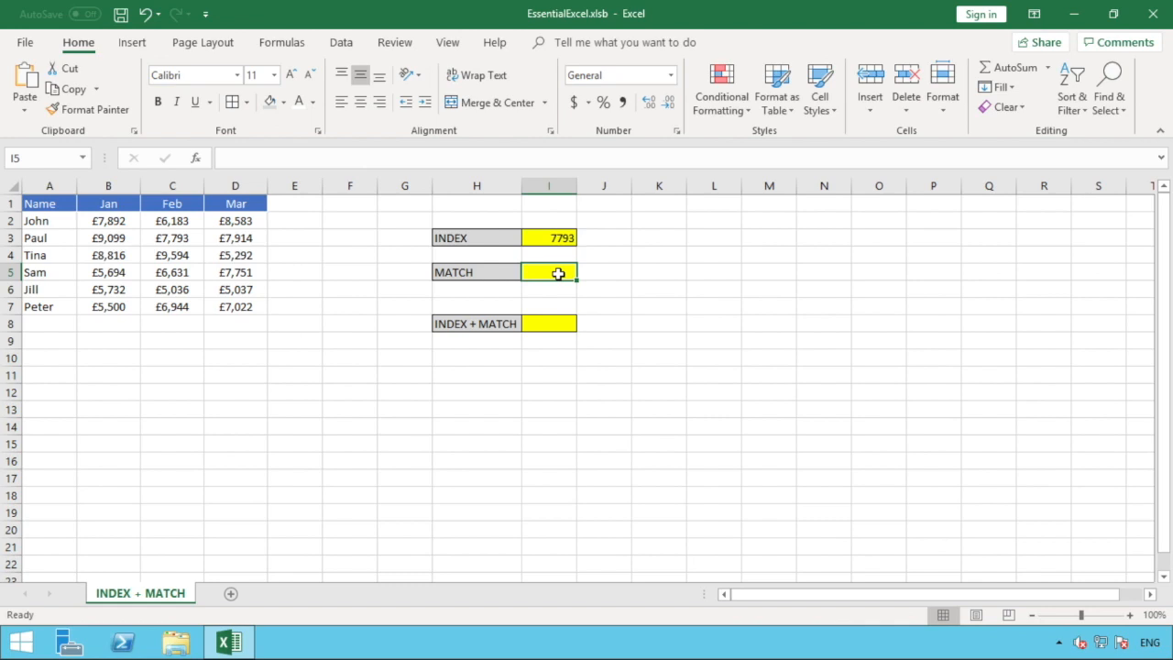
pyautogui.write('=')
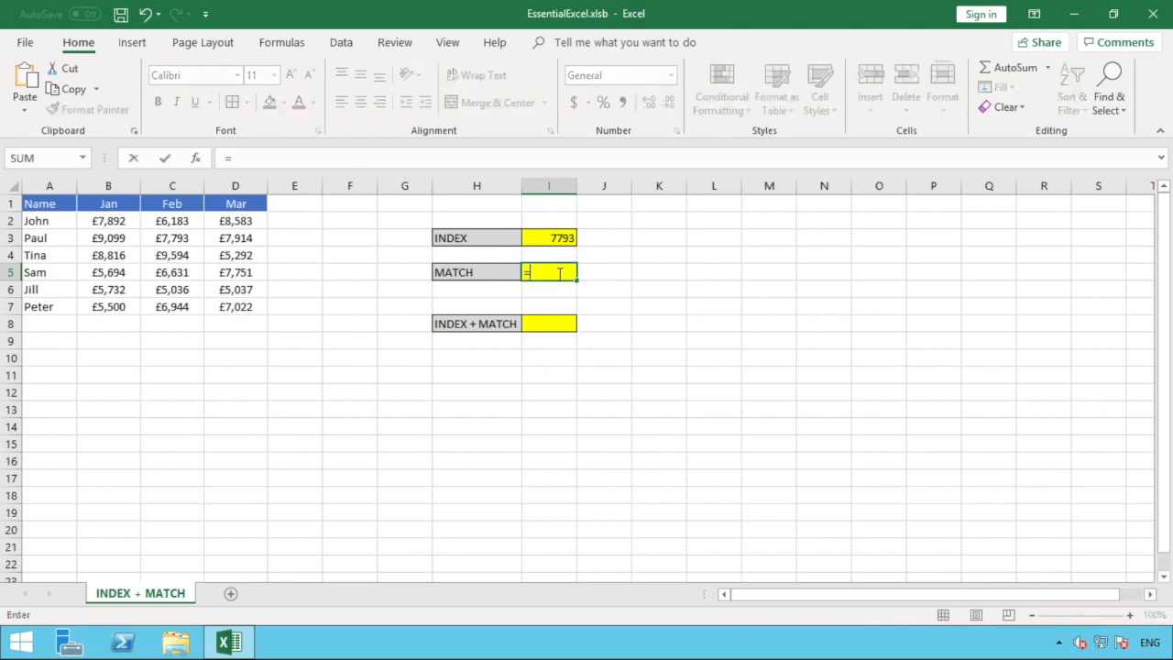
pyautogui.write('matc')
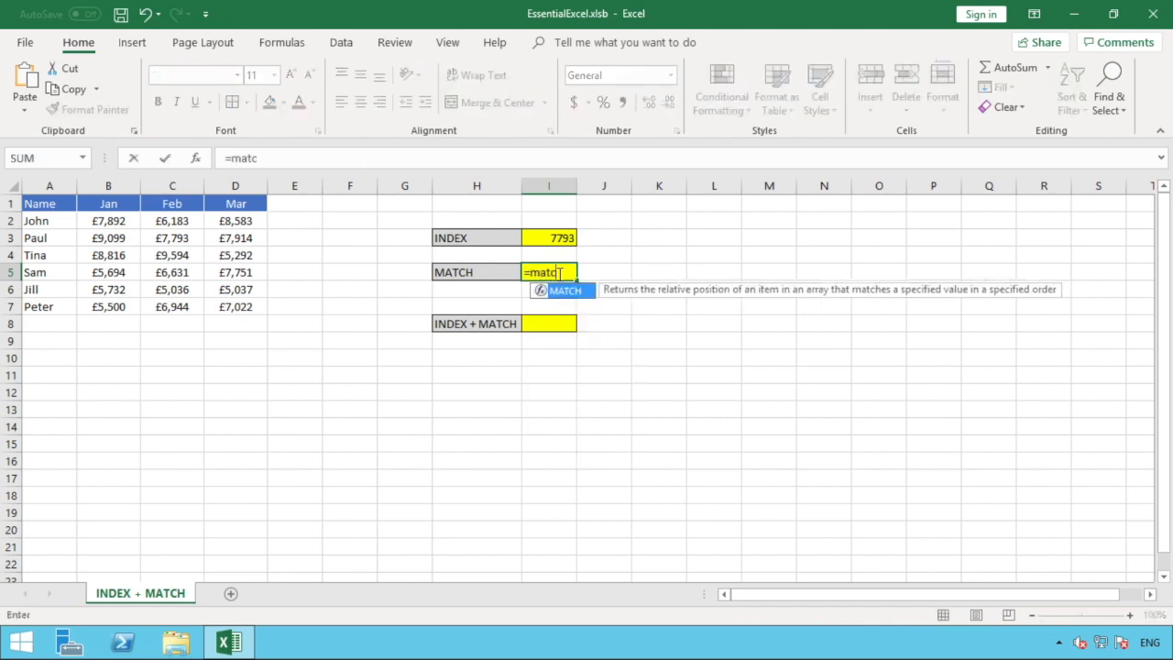
pyautogui.write('h(')
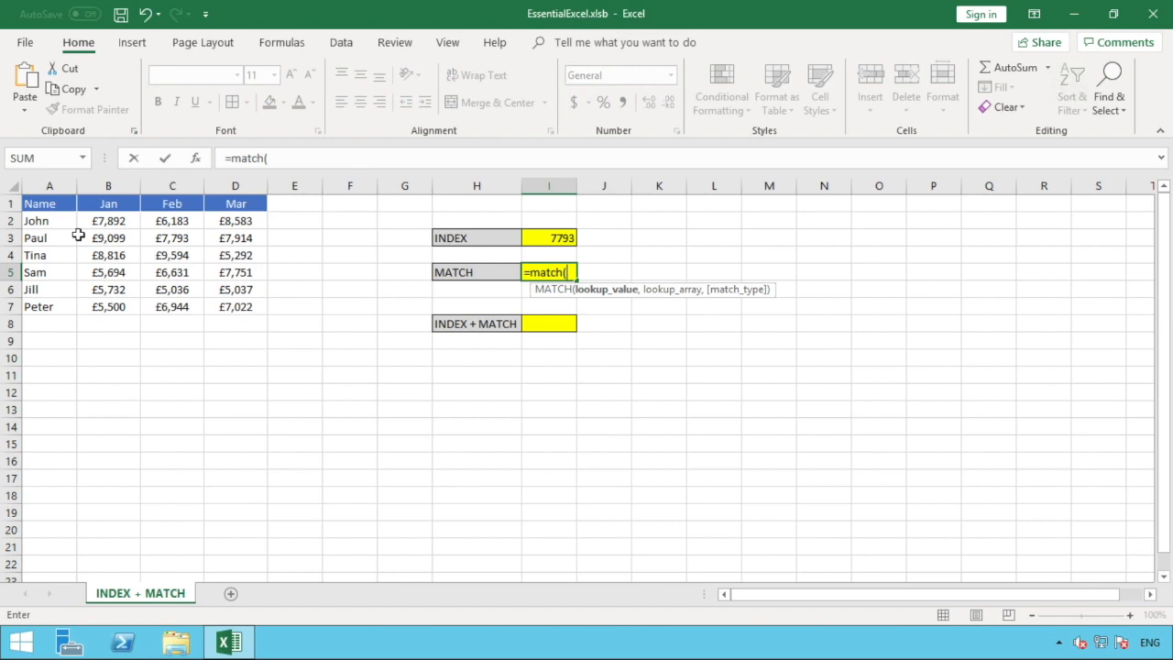
pyautogui.write('@')
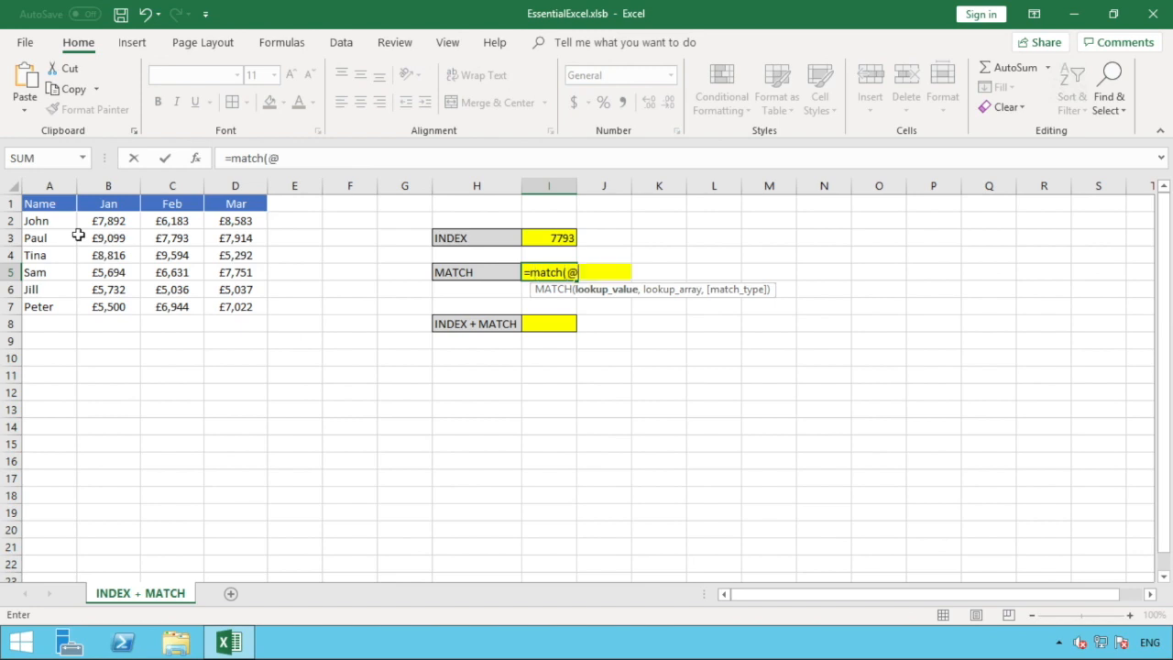
pyautogui.press('BackSpace')
pyautogui.write('"Tina",')
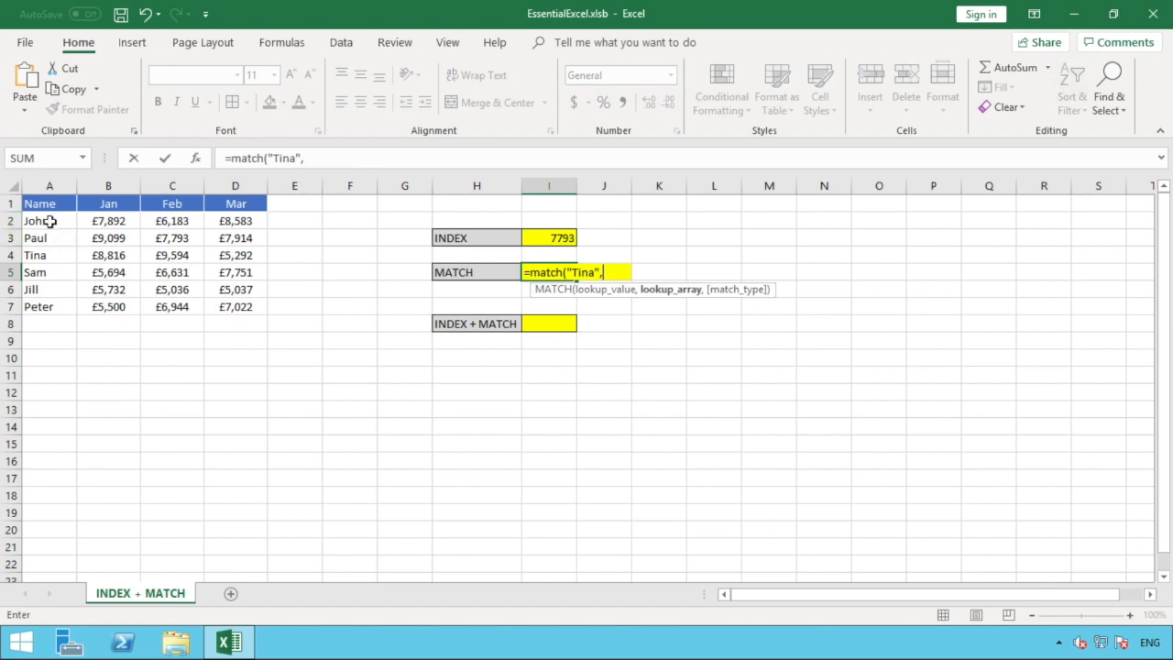
pyautogui.moveTo(50, 220); pyautogui.dragTo(45, 307)
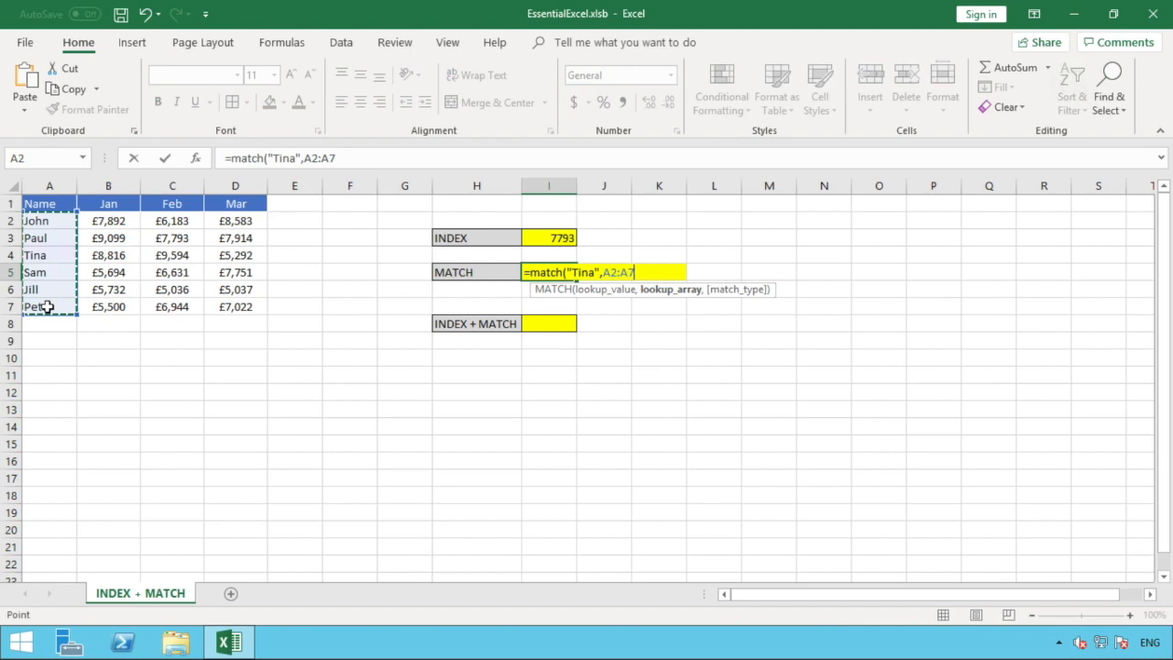
pyautogui.click(397, 158)
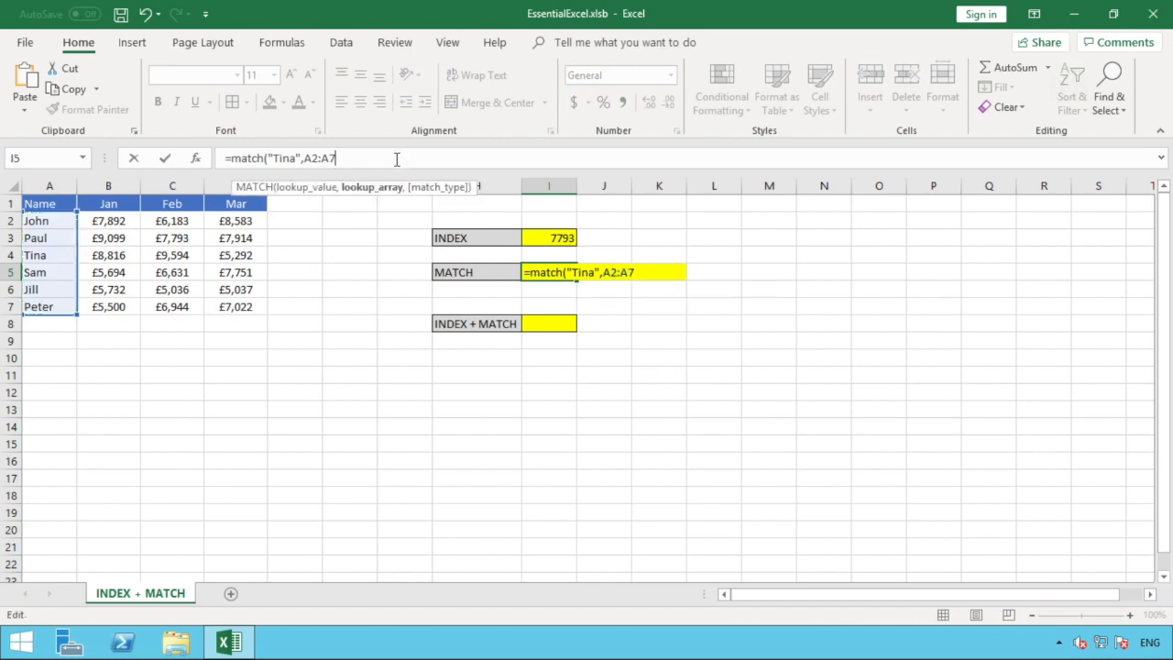
pyautogui.write(',')
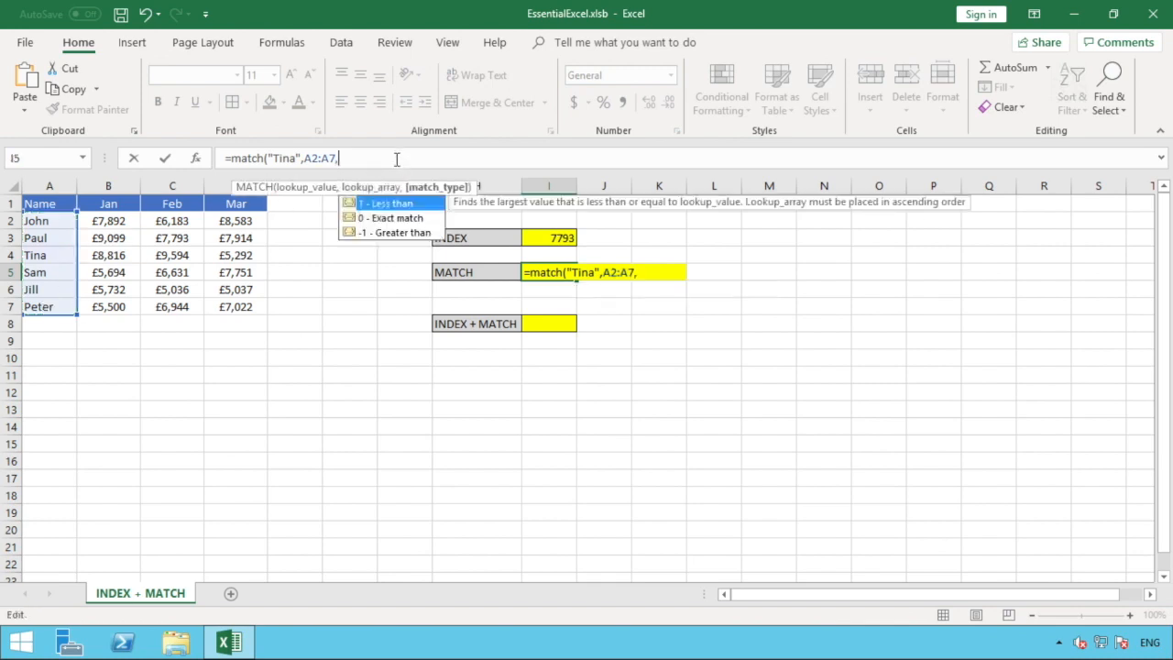
pyautogui.doubleClick(411, 217)
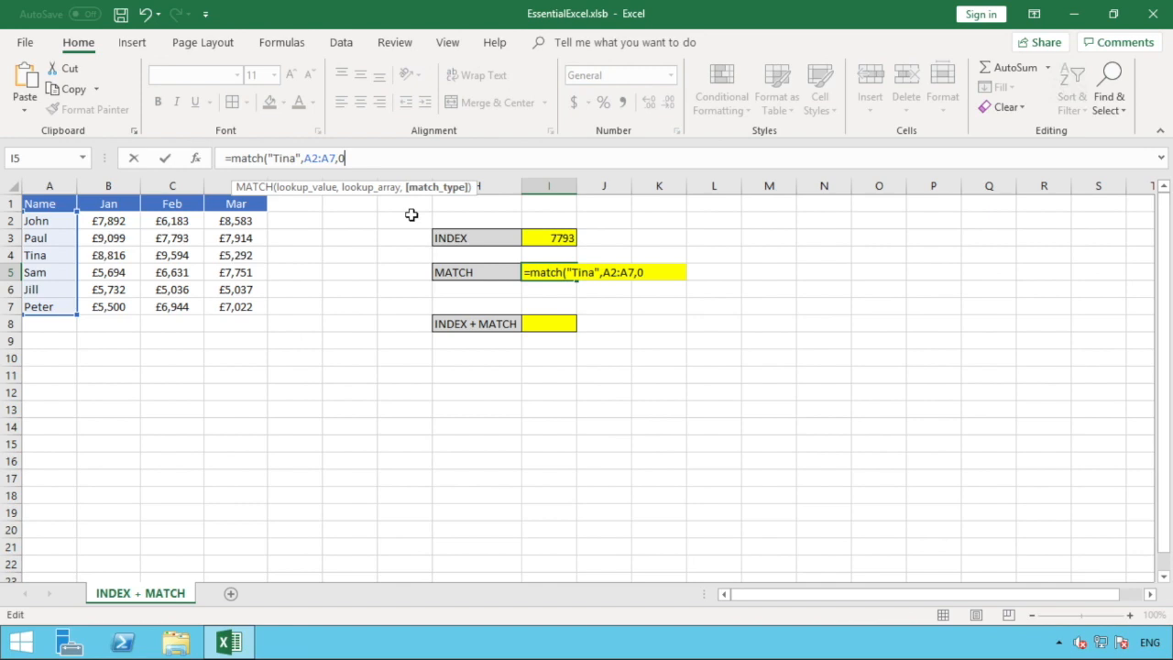
pyautogui.write(')')
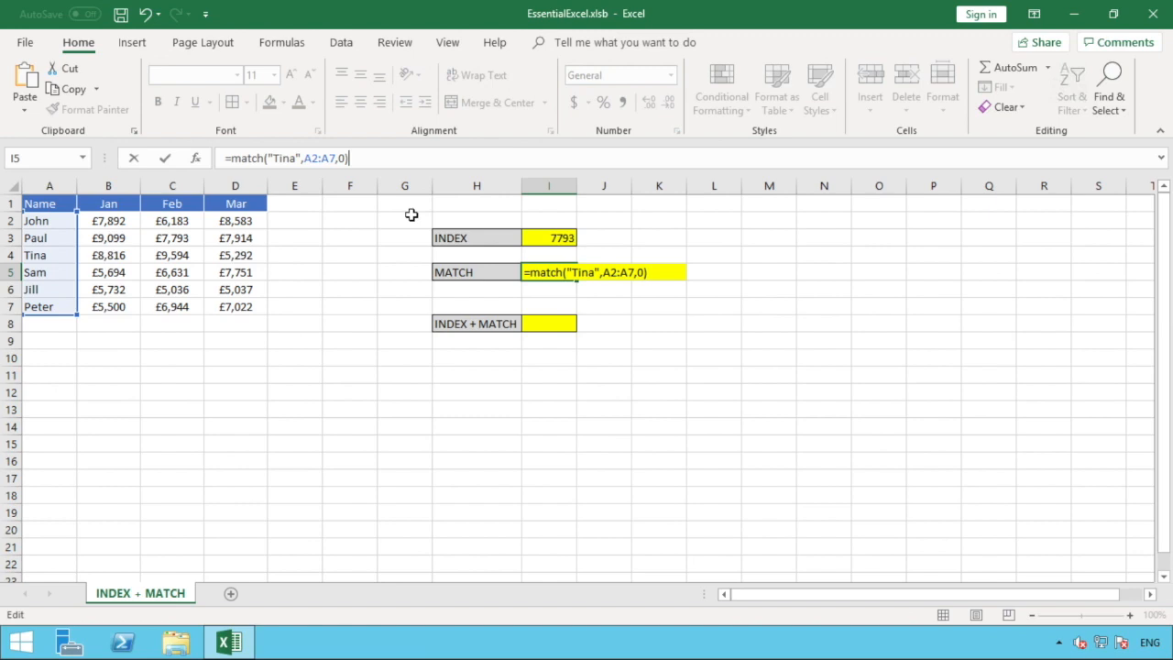
pyautogui.press('Return')
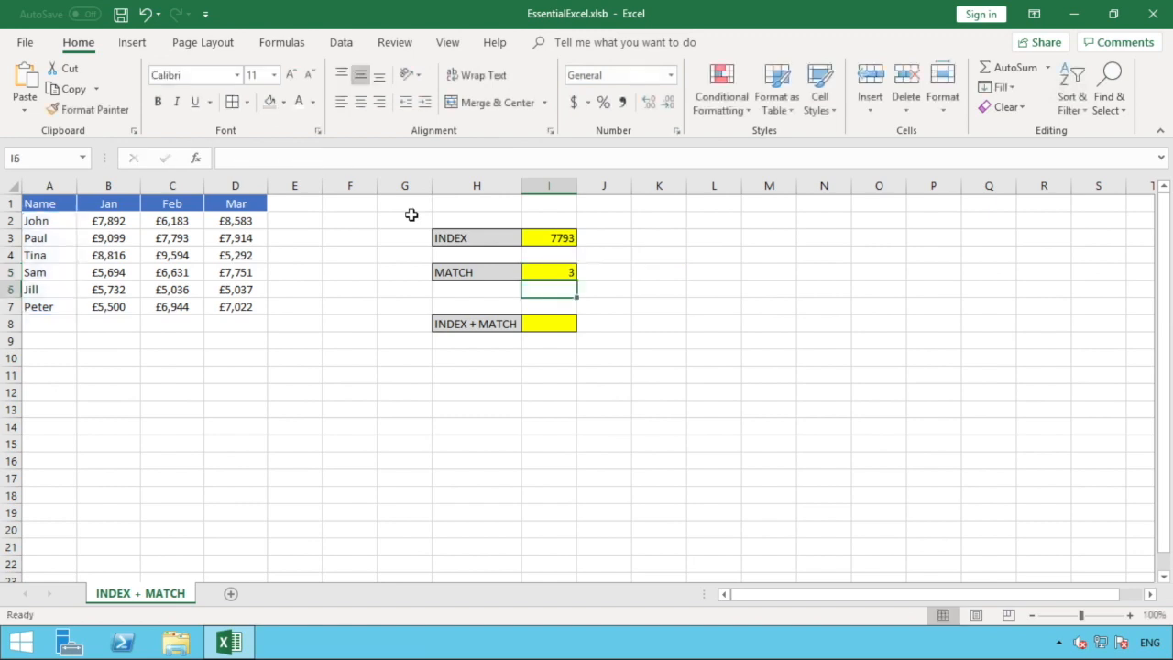
# Check the MATCH formula in I5 against the order of the entries in A2:A4 of the Name column
pyautogui.click(546, 270)
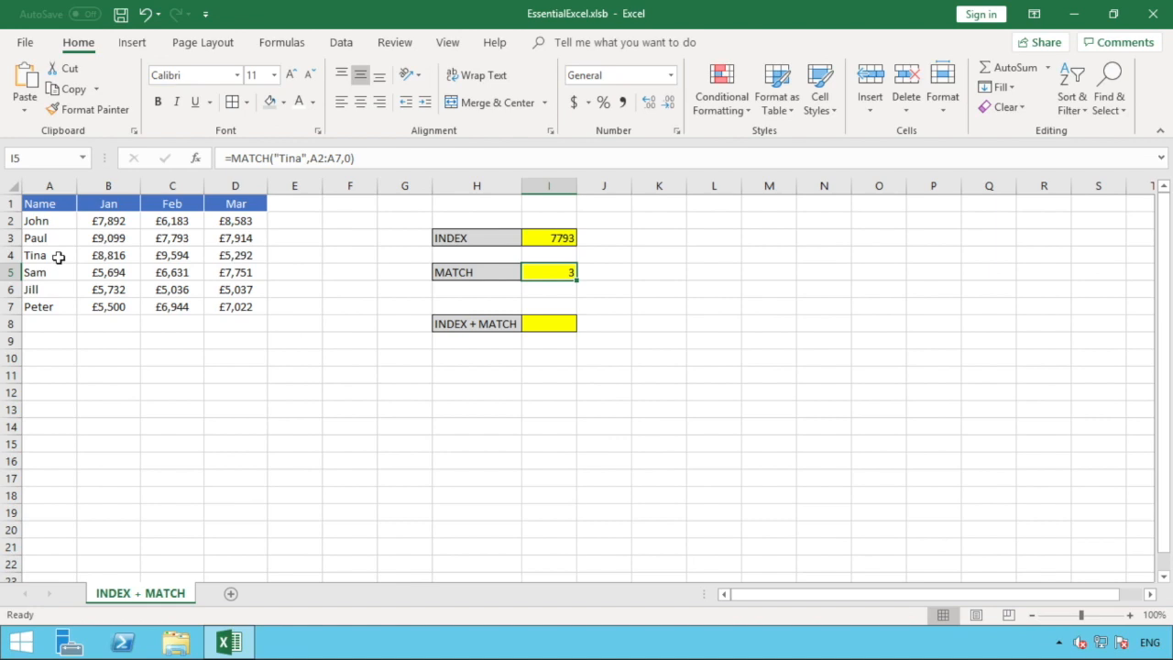
pyautogui.click(55, 221)
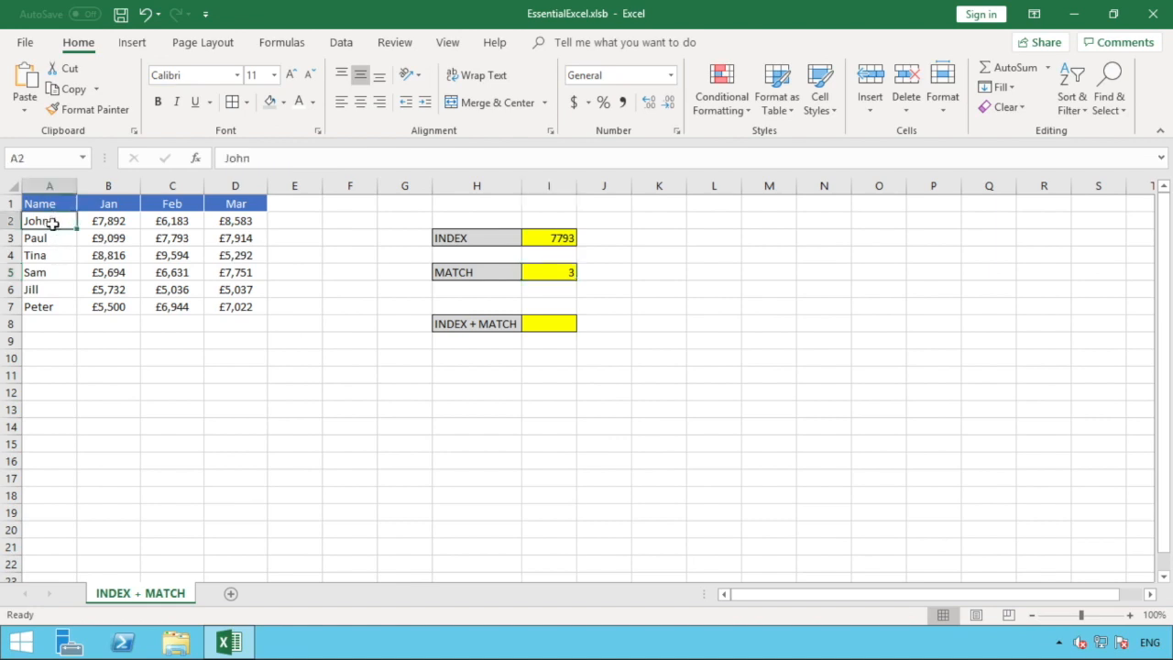
pyautogui.click(50, 237)
pyautogui.click(51, 254)
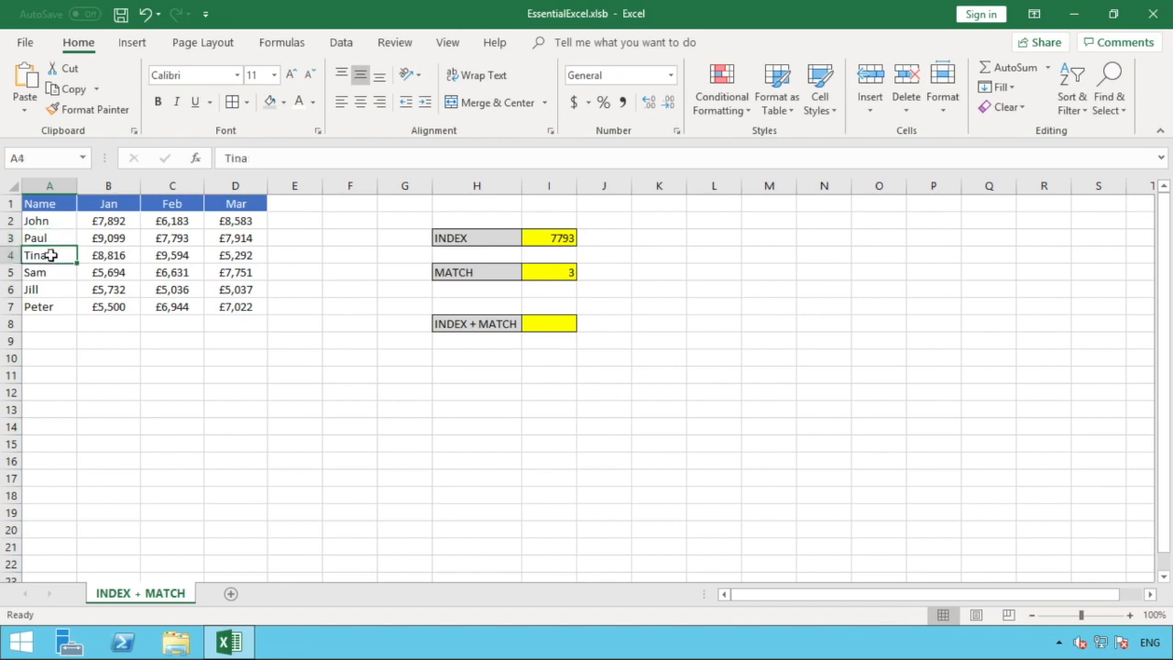
pyautogui.click(568, 274)
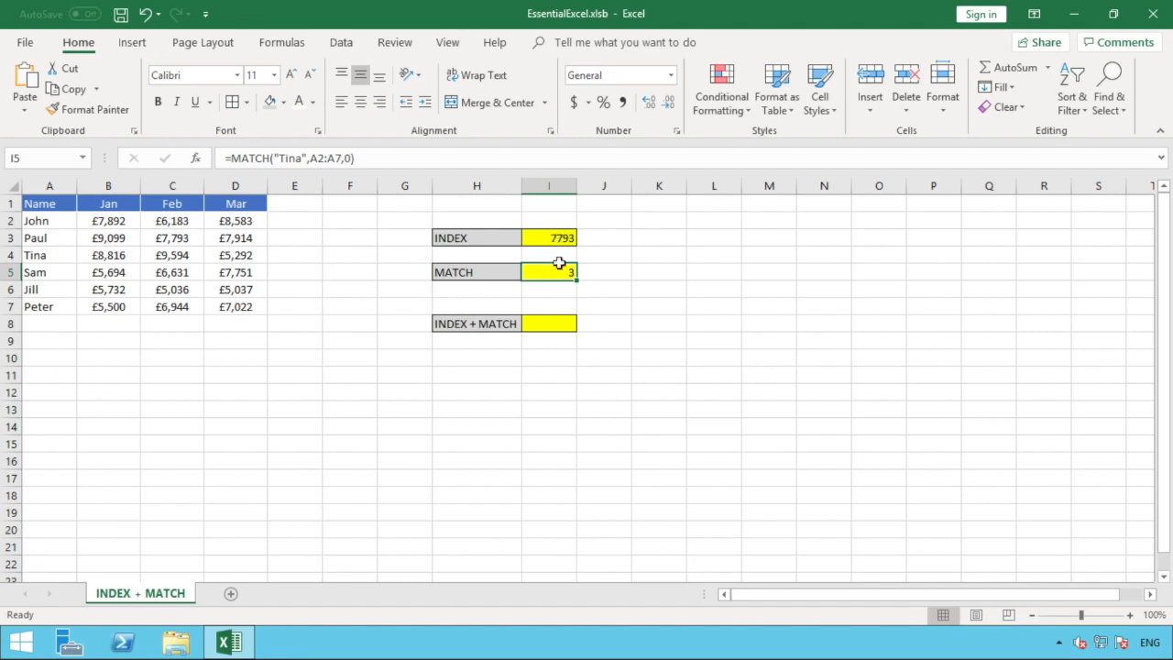
# Enter the label Name in cell H10, below the INDEX + MATCH row
pyautogui.click(562, 324)
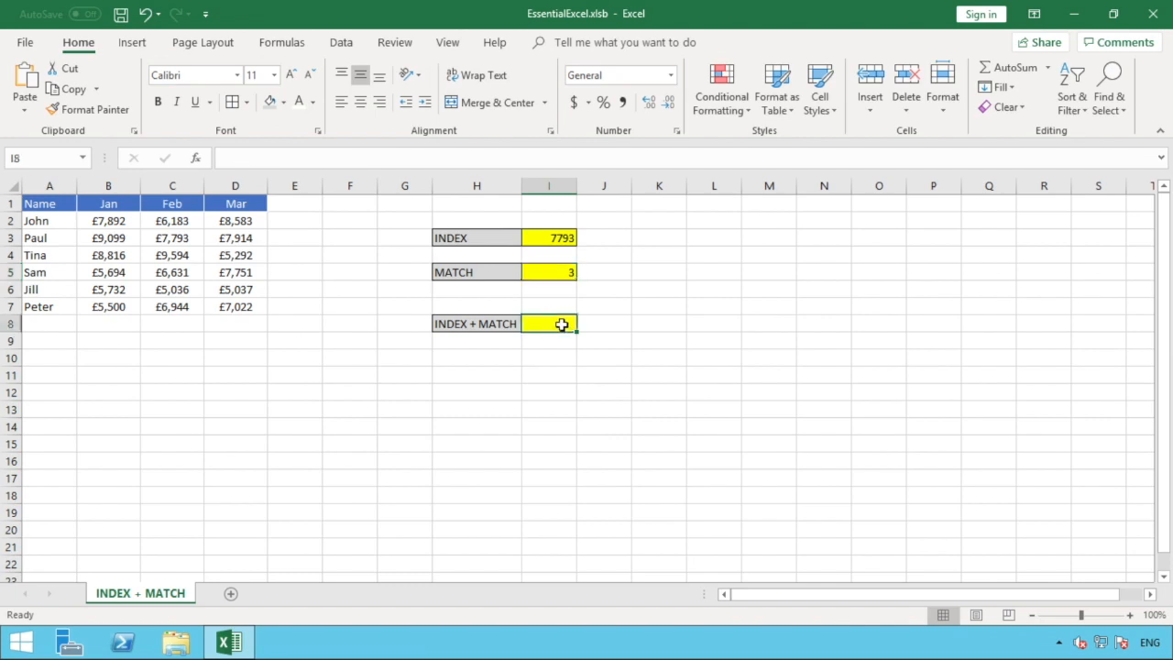
pyautogui.click(475, 357)
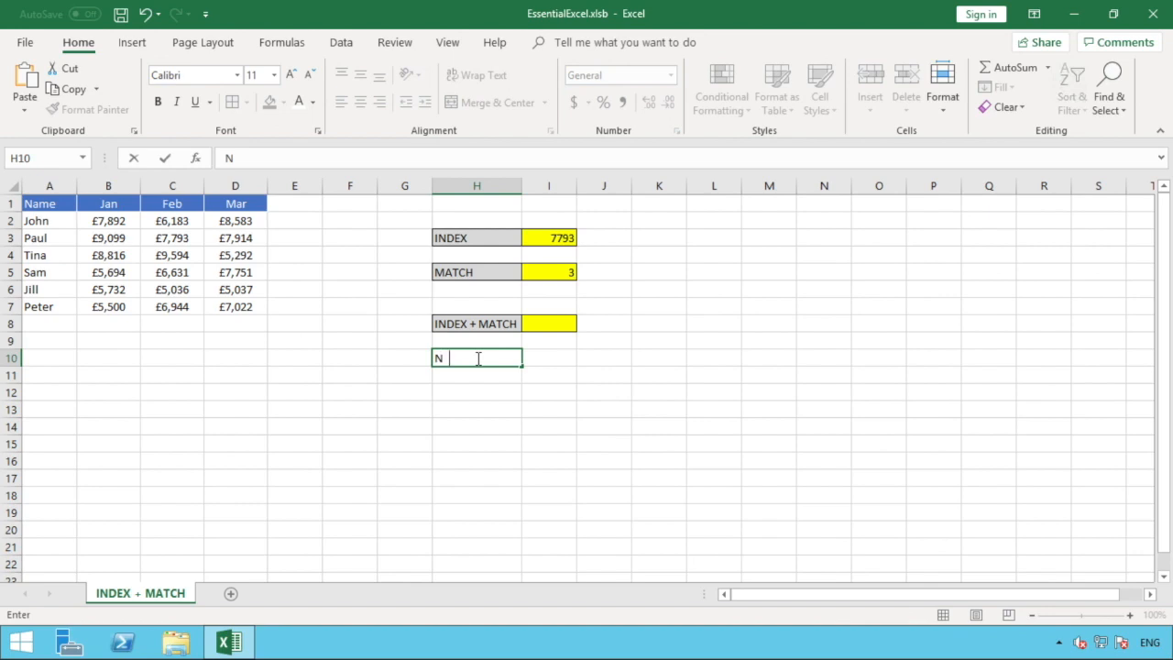
pyautogui.write('ame')
pyautogui.press('Tab')
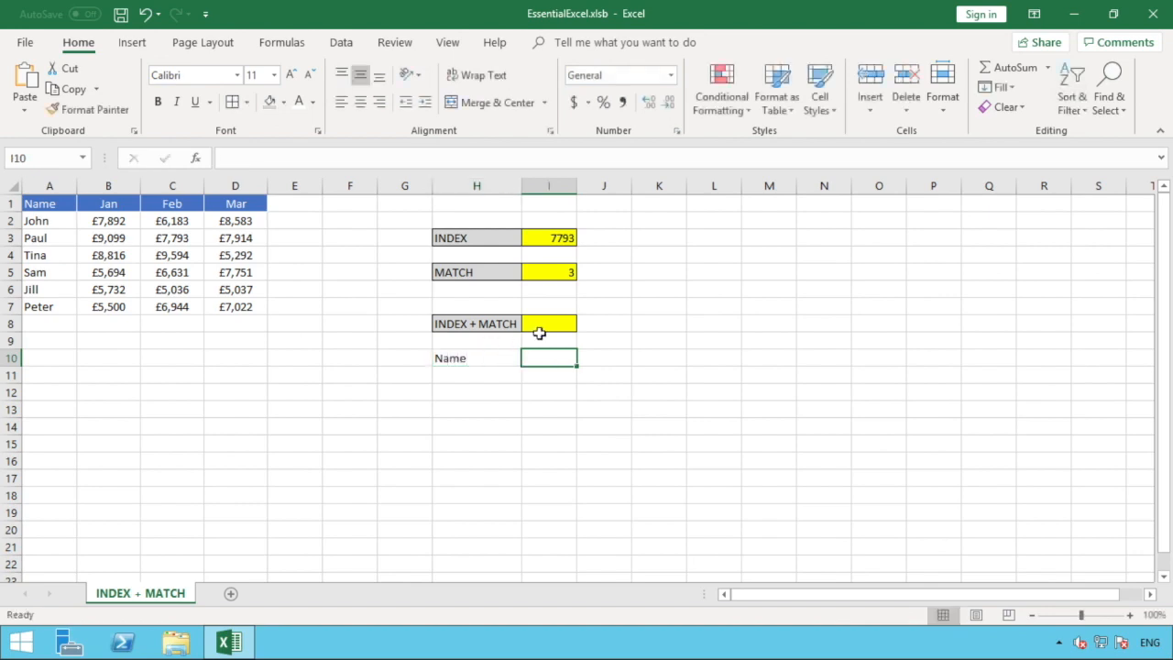
# Copy the formatting of the INDEX + MATCH row, H8:I8, onto H10:I10 with Format Painter
pyautogui.moveTo(508, 322); pyautogui.dragTo(546, 323)
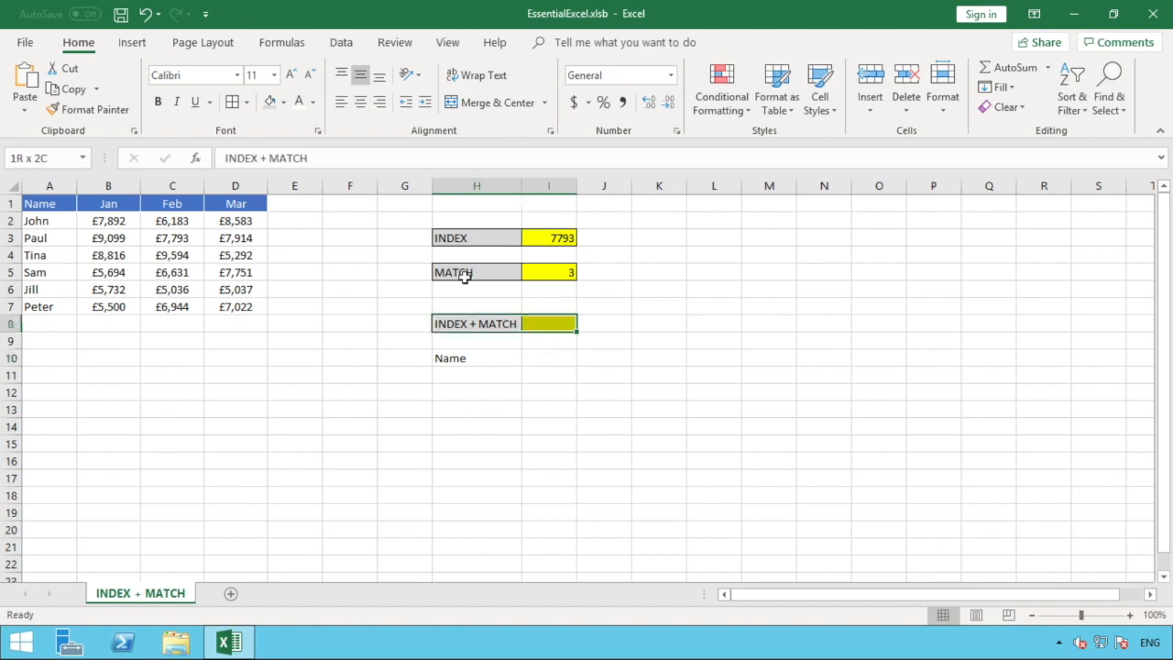
pyautogui.click(87, 109)
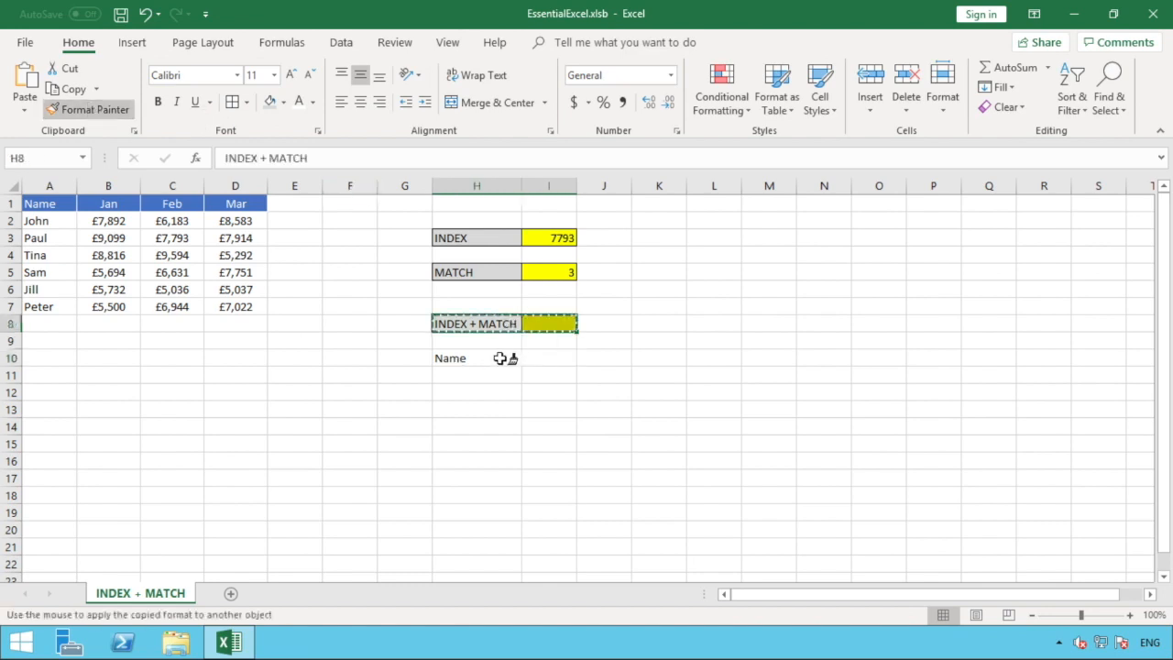
pyautogui.moveTo(499, 358); pyautogui.dragTo(544, 356)
pyautogui.click(544, 375)
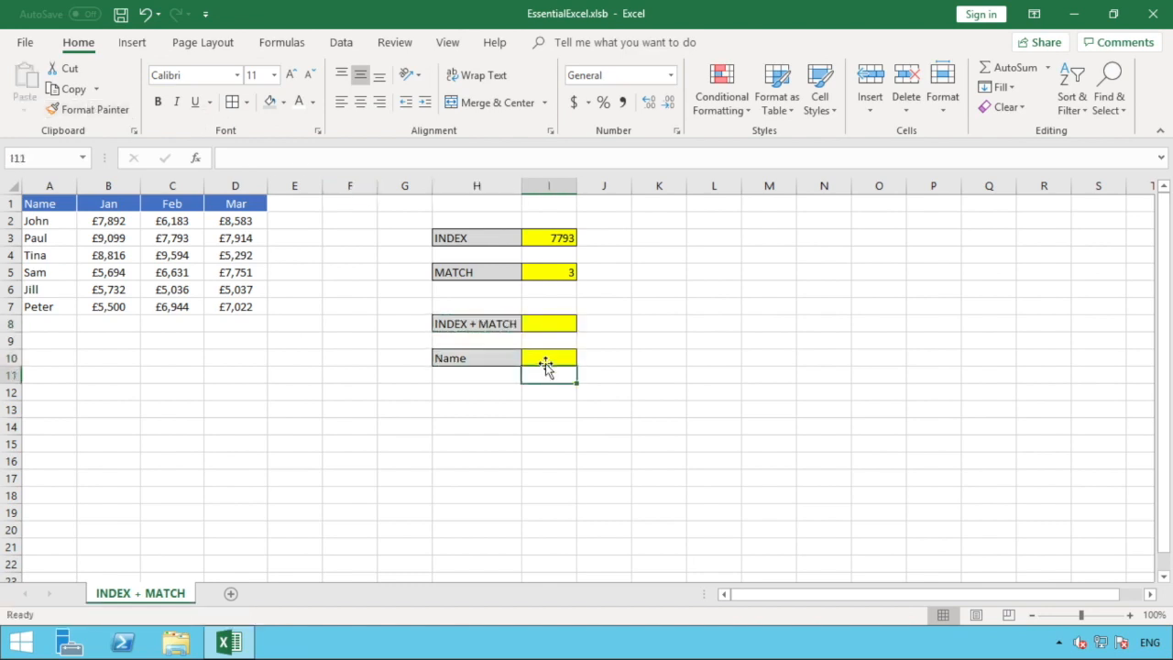
# Enter the name listed in A4 as the lookup value in cell I10
pyautogui.click(544, 360)
pyautogui.write('T')
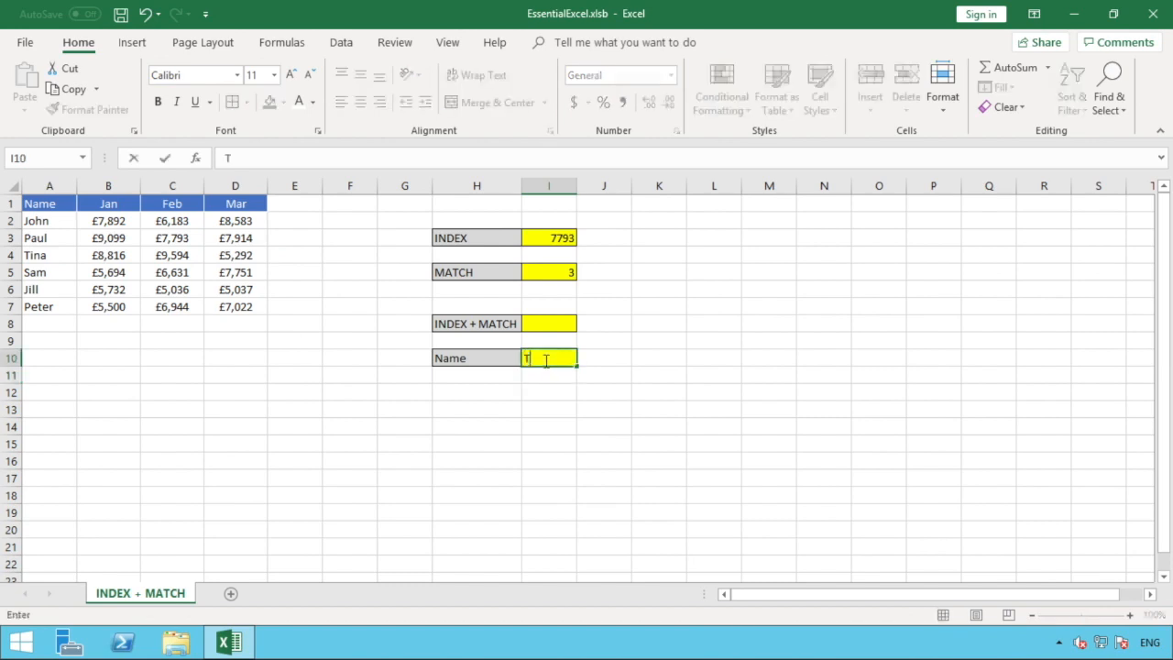
pyautogui.write('ina')
pyautogui.press('Return')
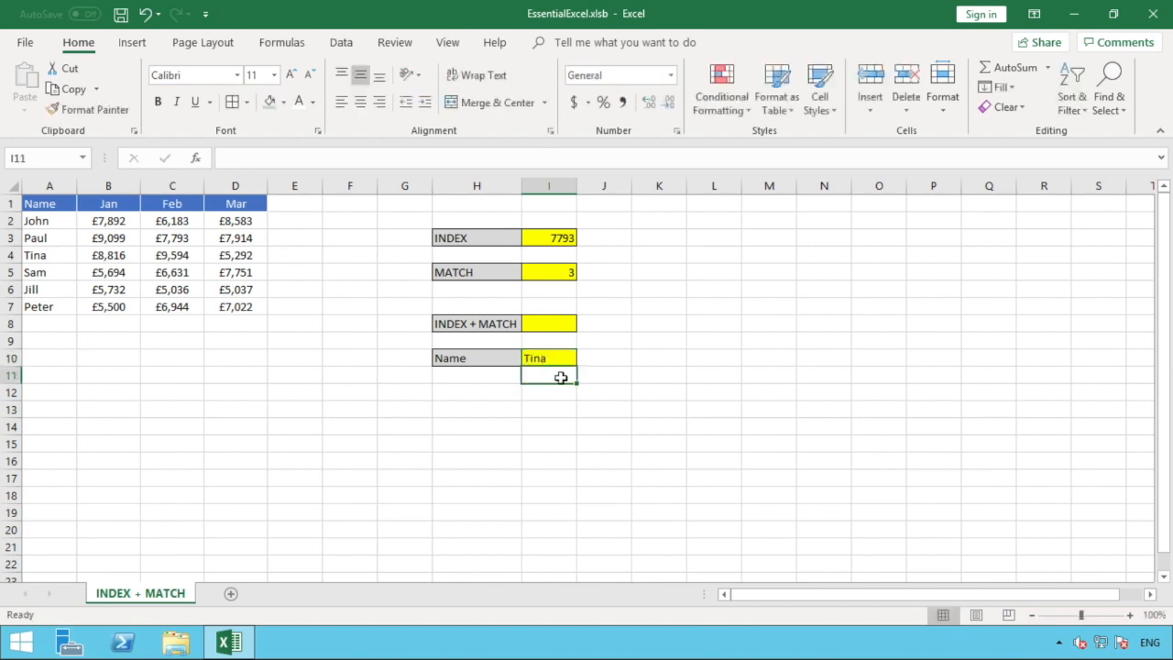
# Begin an INDEX formula in I8 with the January values B2:B7 as its array
pyautogui.click(554, 322)
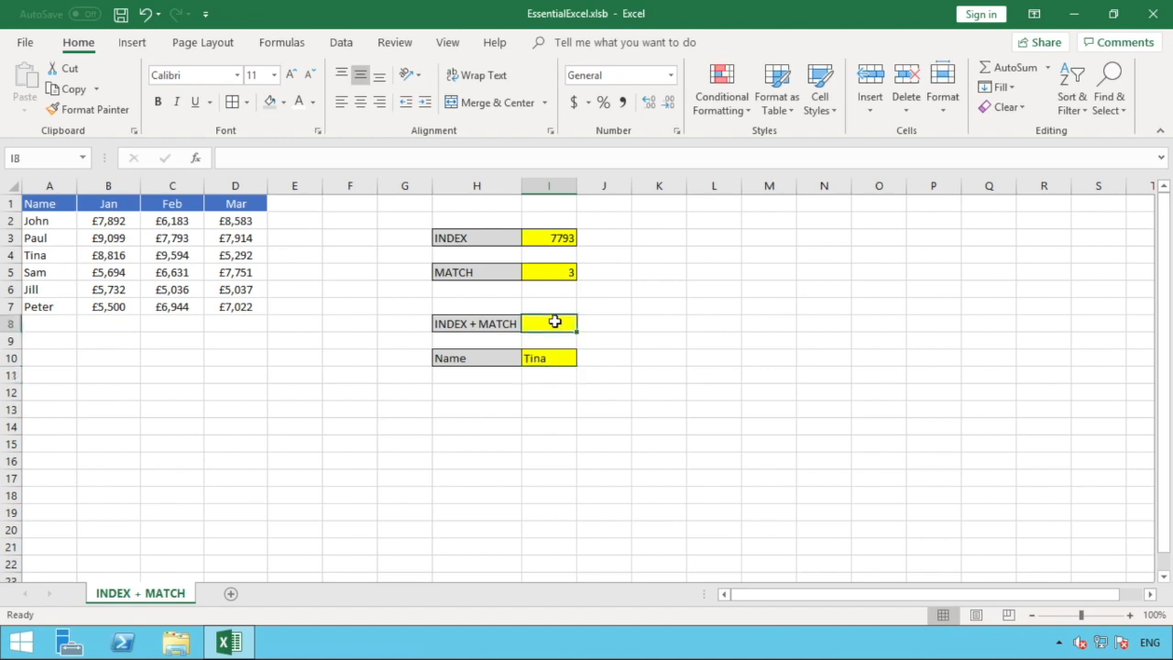
pyautogui.write('=')
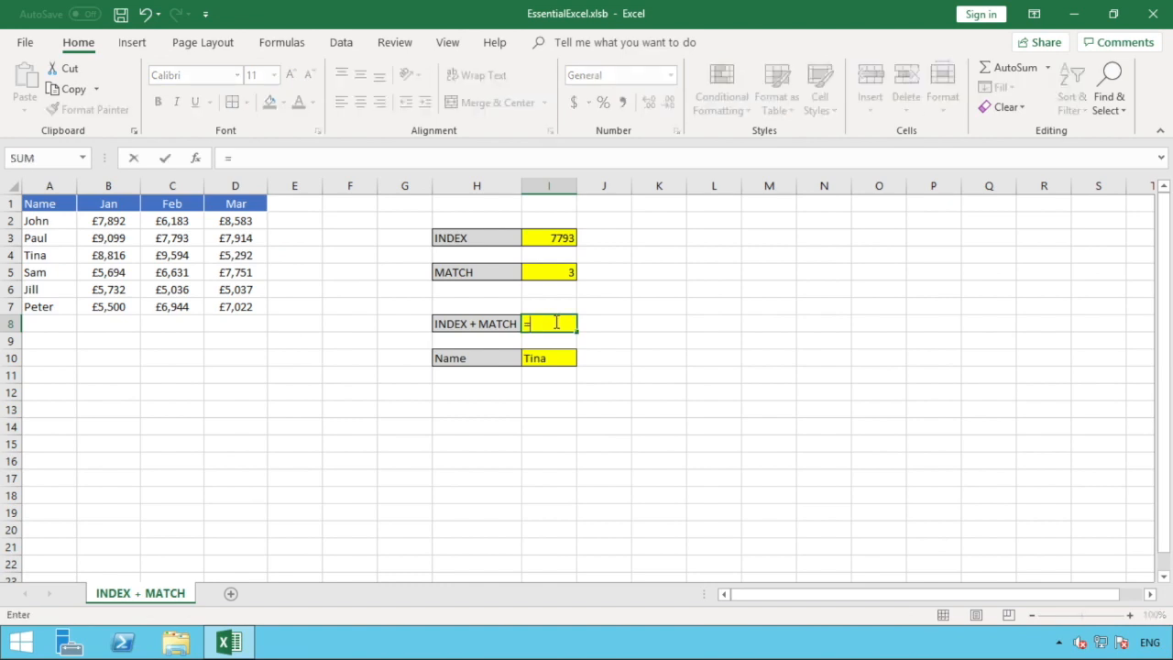
pyautogui.write('INDEX')
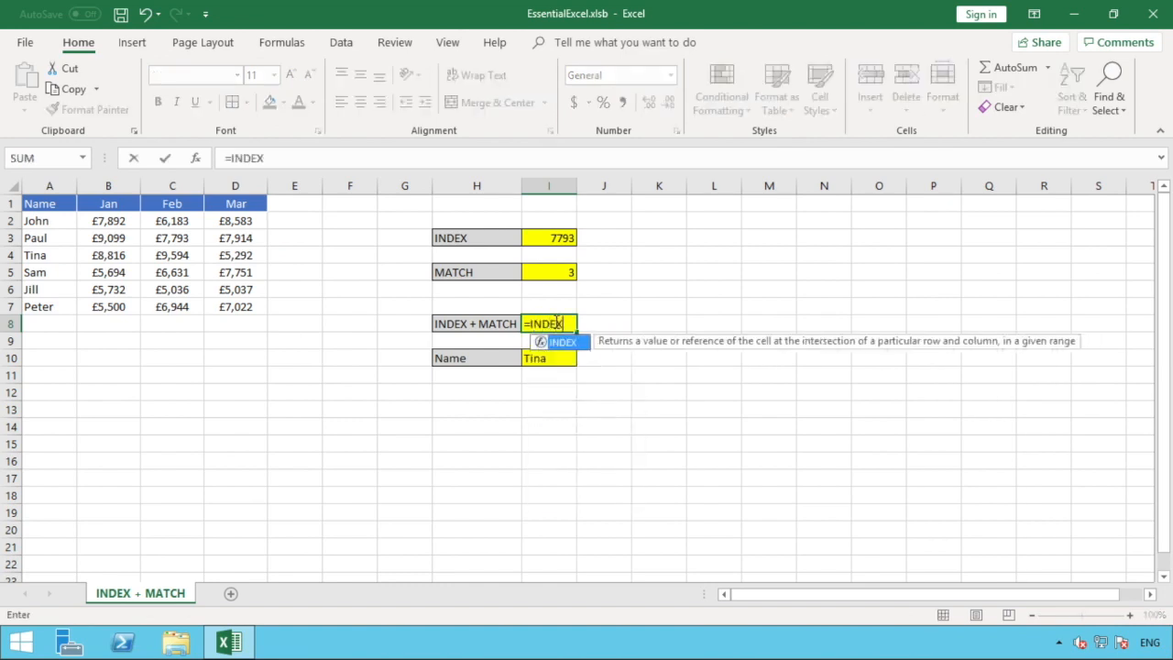
pyautogui.write('(')
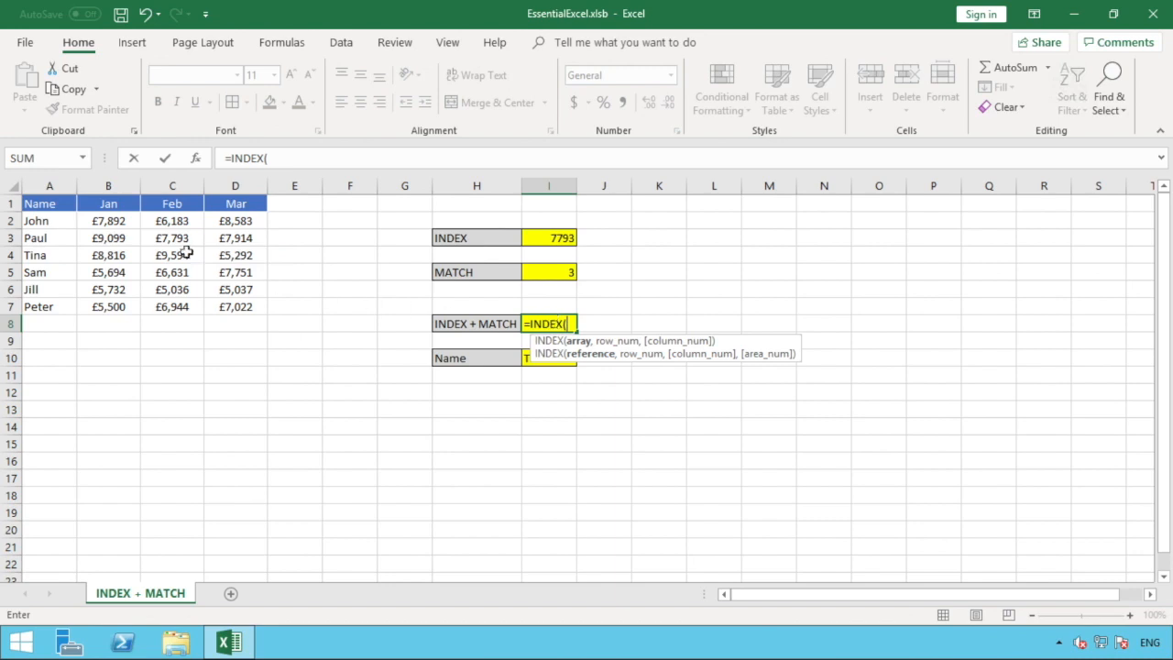
pyautogui.click(111, 221)
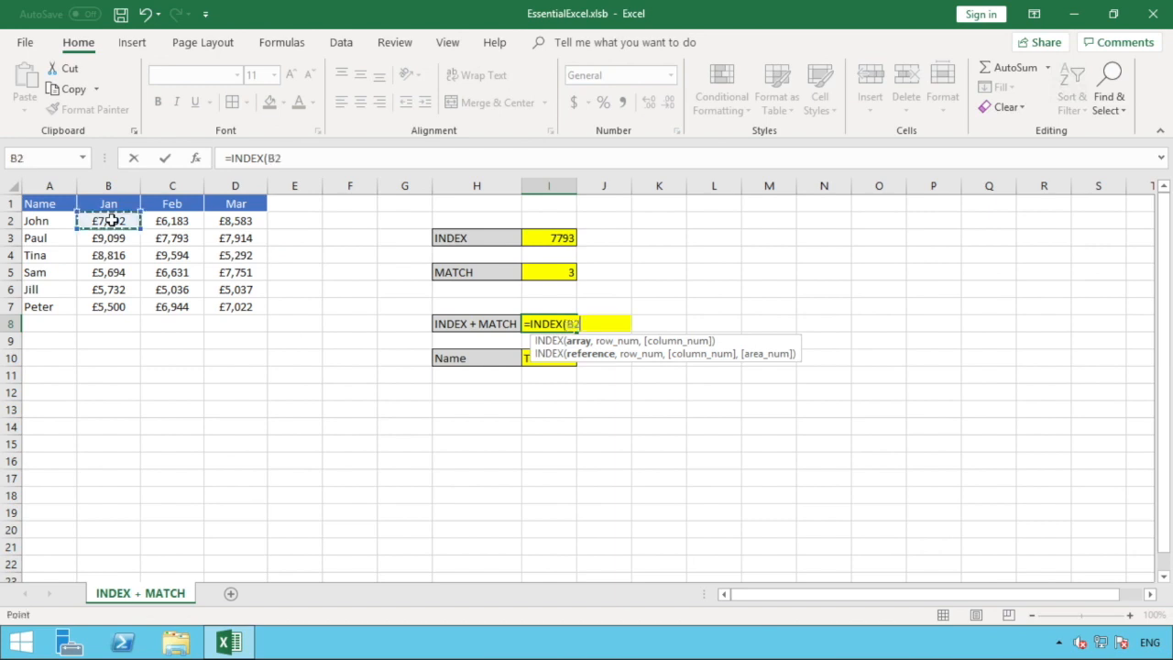
pyautogui.moveTo(111, 221); pyautogui.dragTo(111, 307)
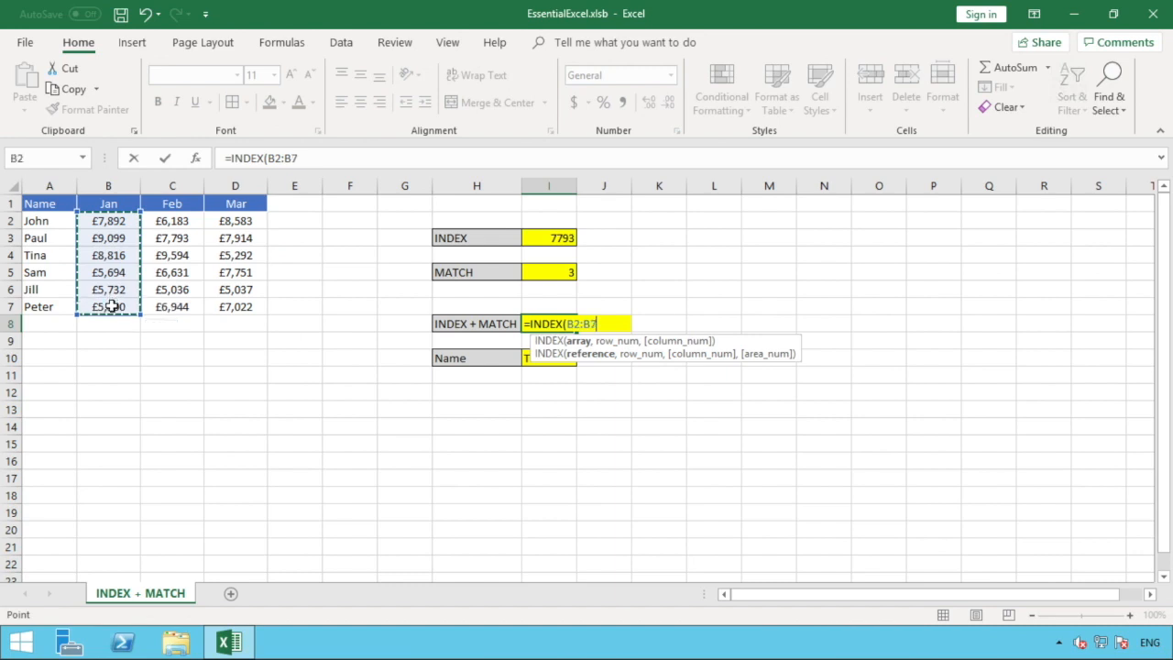
pyautogui.write(',')
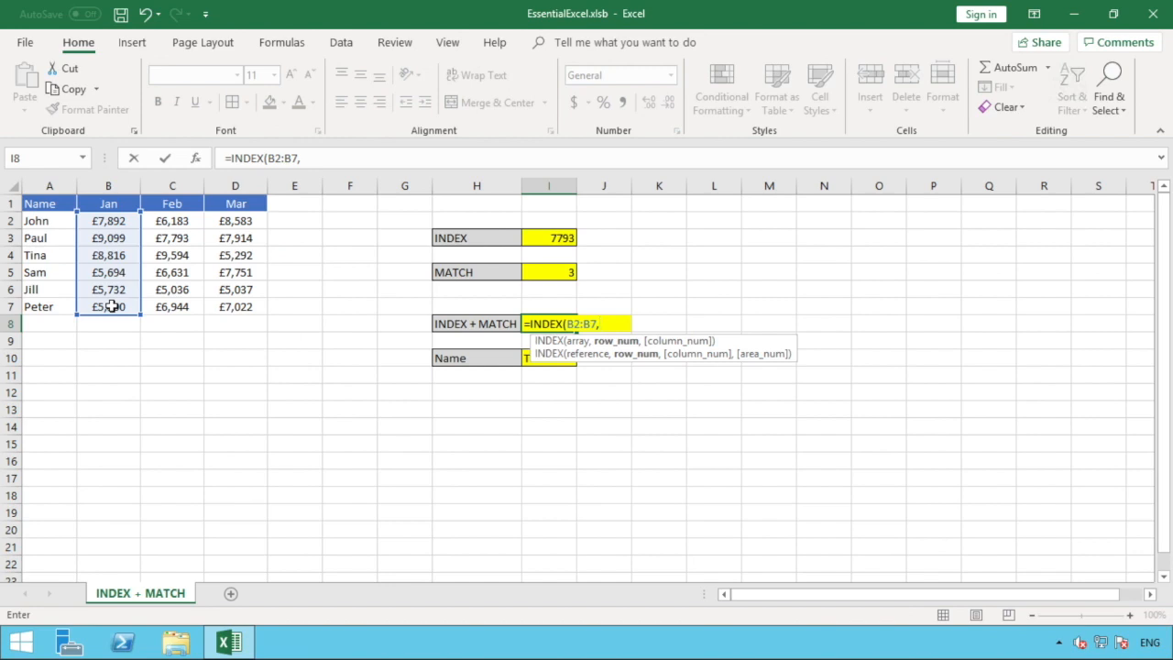
# Nest MATCH(I10,A2:A7,0) as the row number to complete I8's formula as =INDEX(B2:B7,MATCH(I10,A2:A7,0))
pyautogui.write('MATCH')
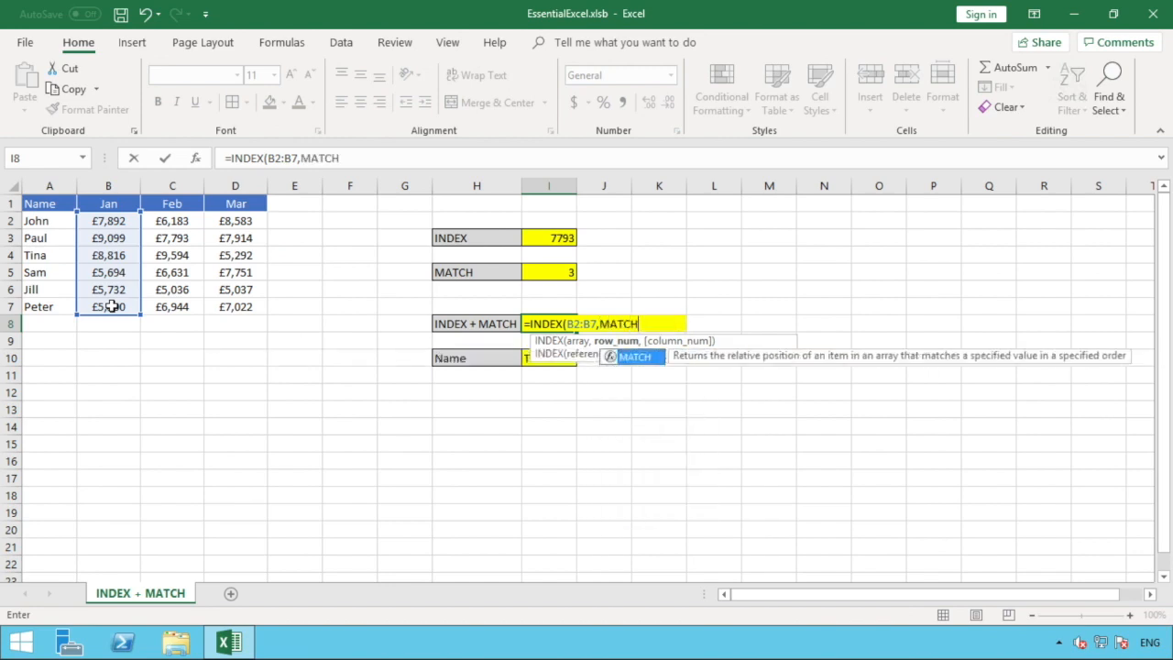
pyautogui.write('(')
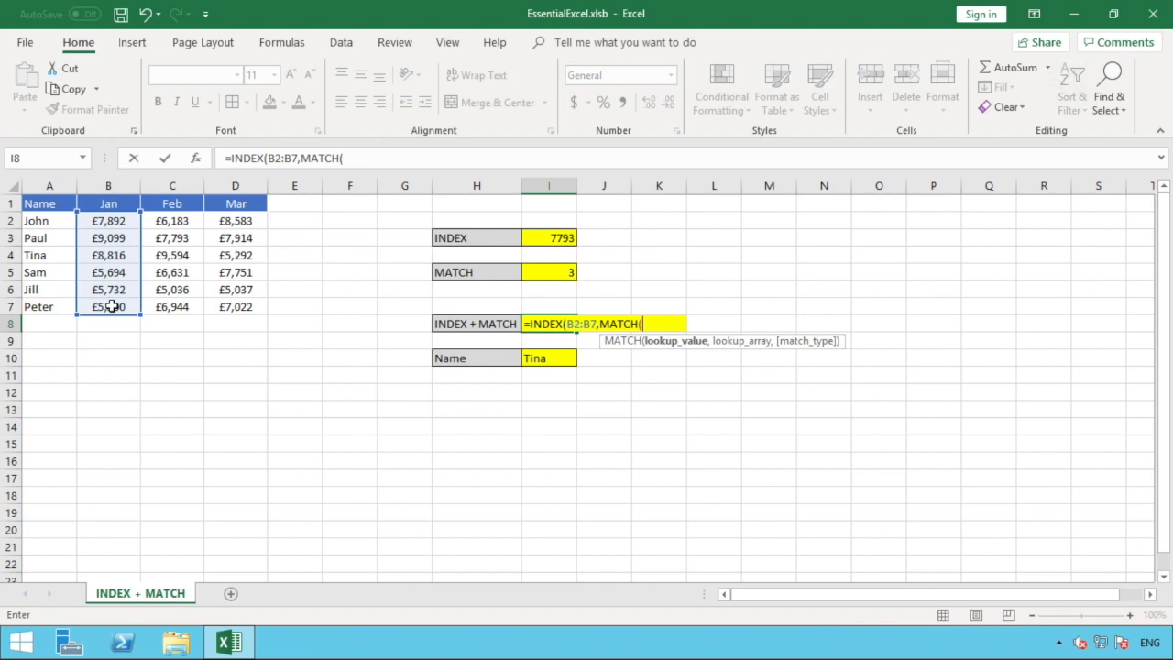
pyautogui.click(545, 357)
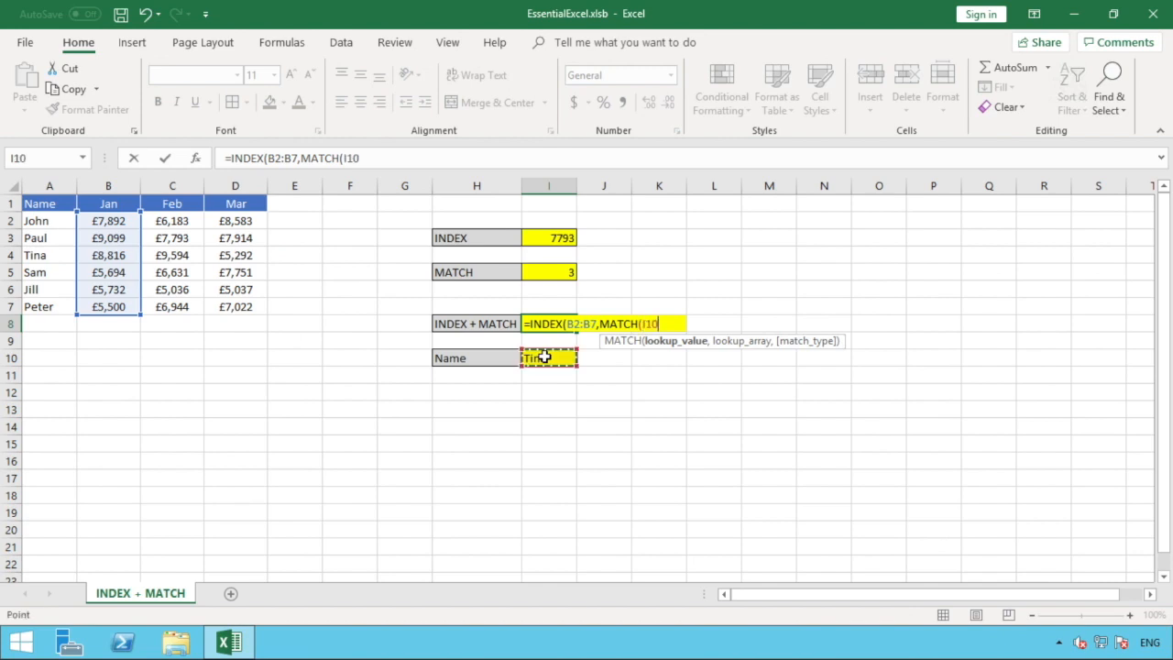
pyautogui.write(',')
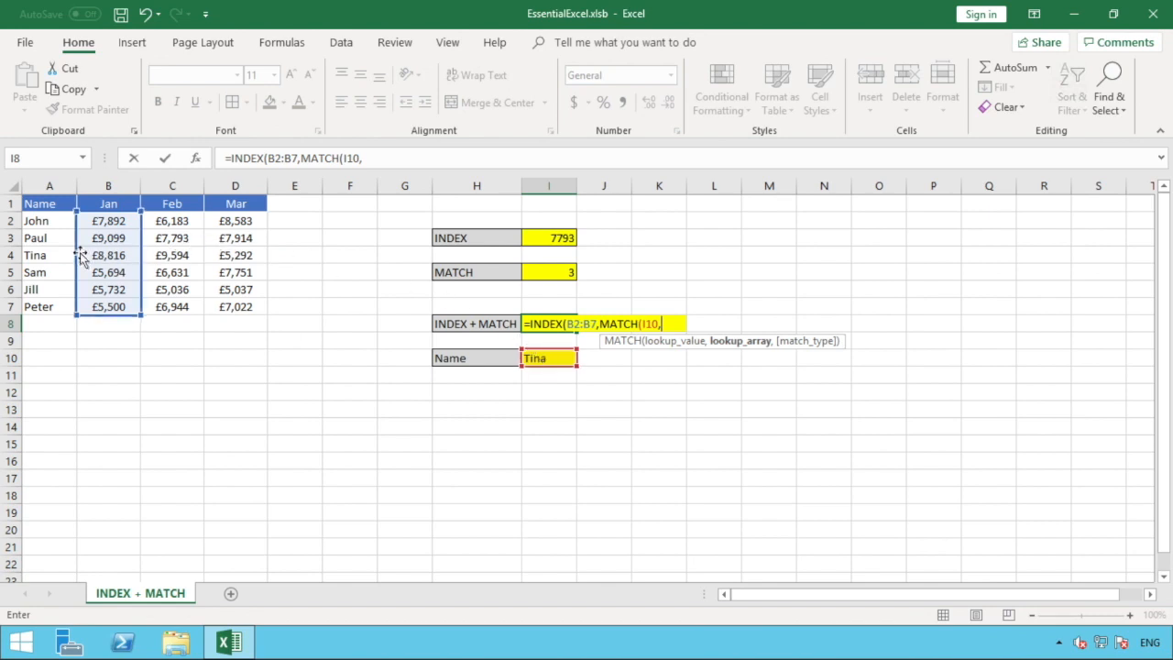
pyautogui.moveTo(45, 221); pyautogui.dragTo(48, 306)
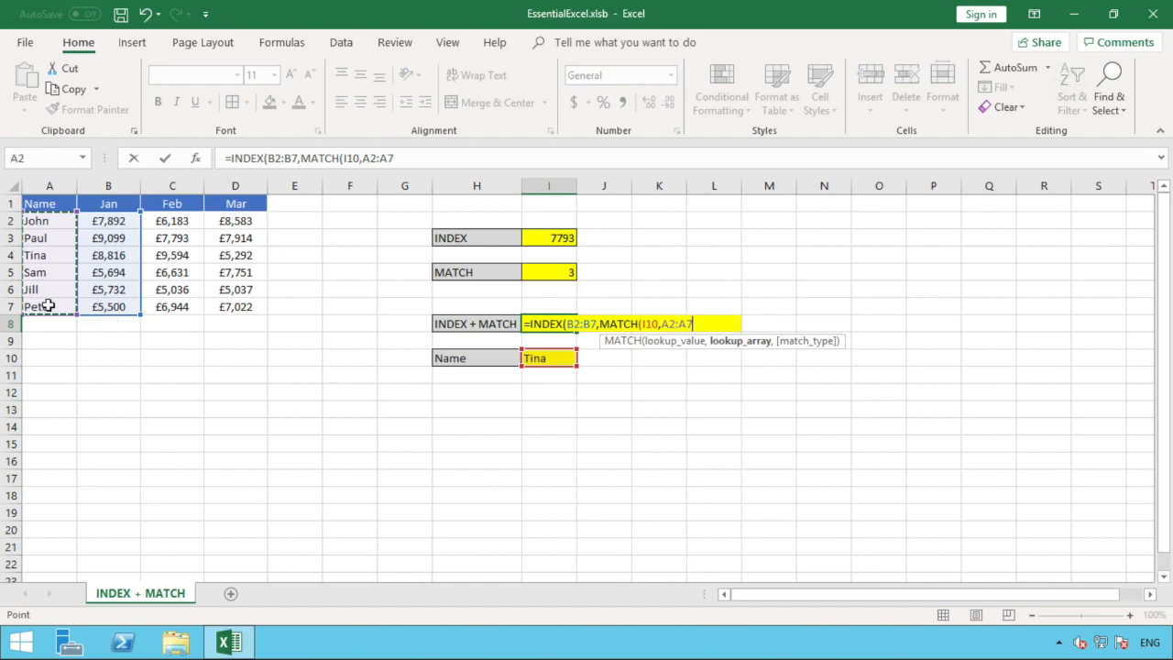
pyautogui.write(',')
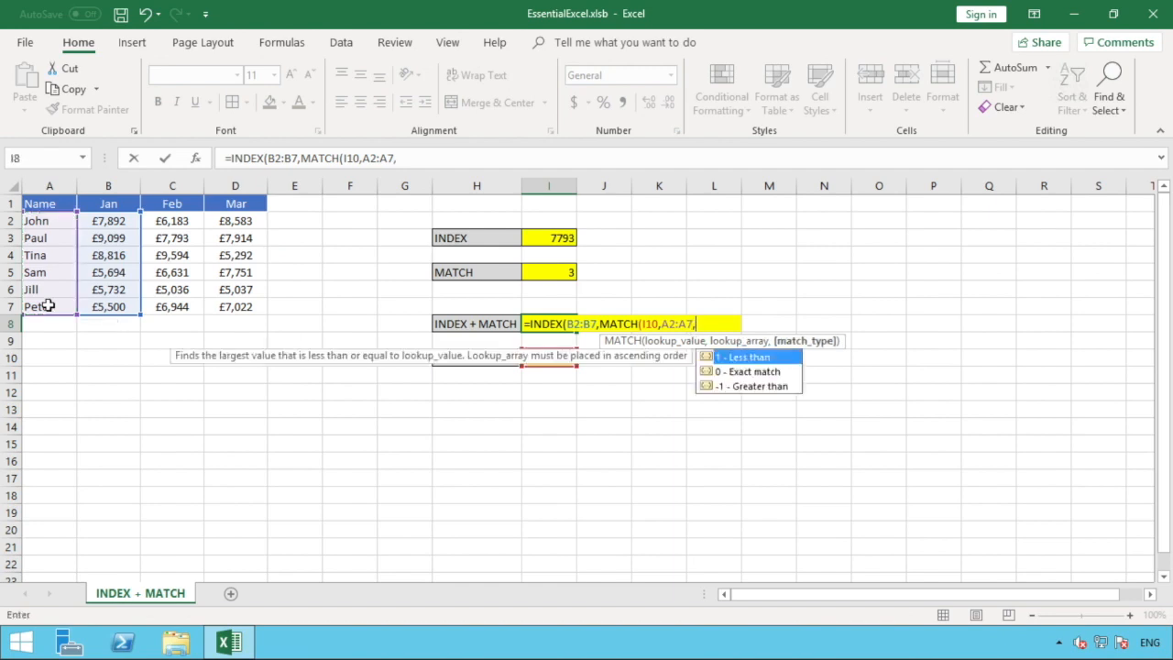
pyautogui.write('0)')
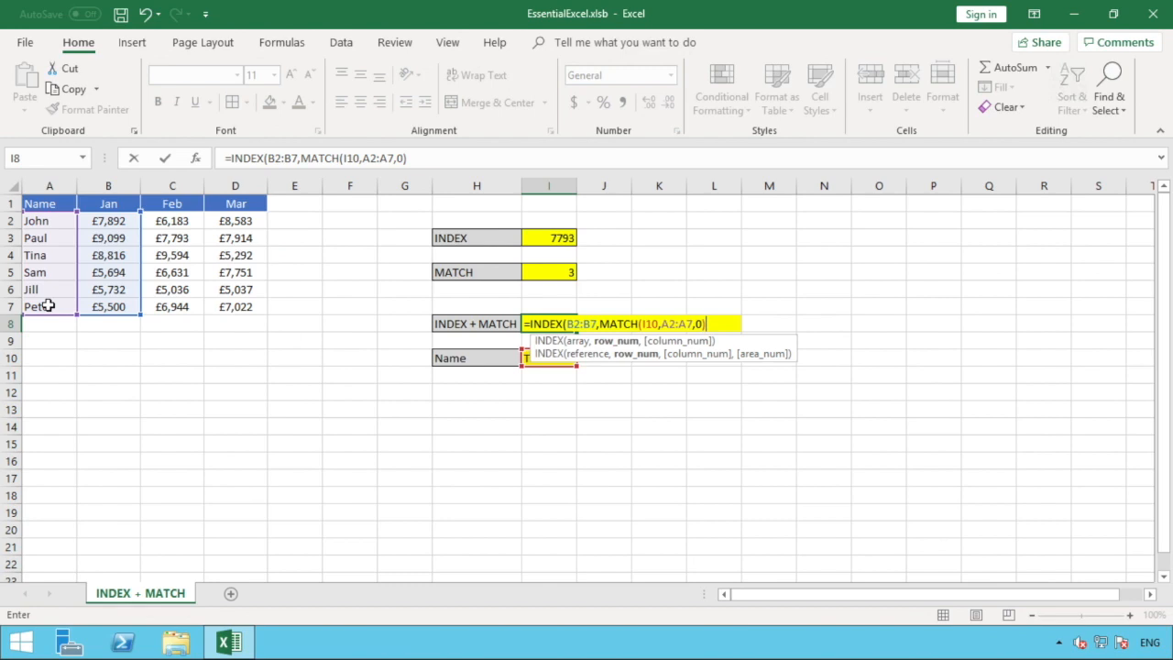
pyautogui.write(')')
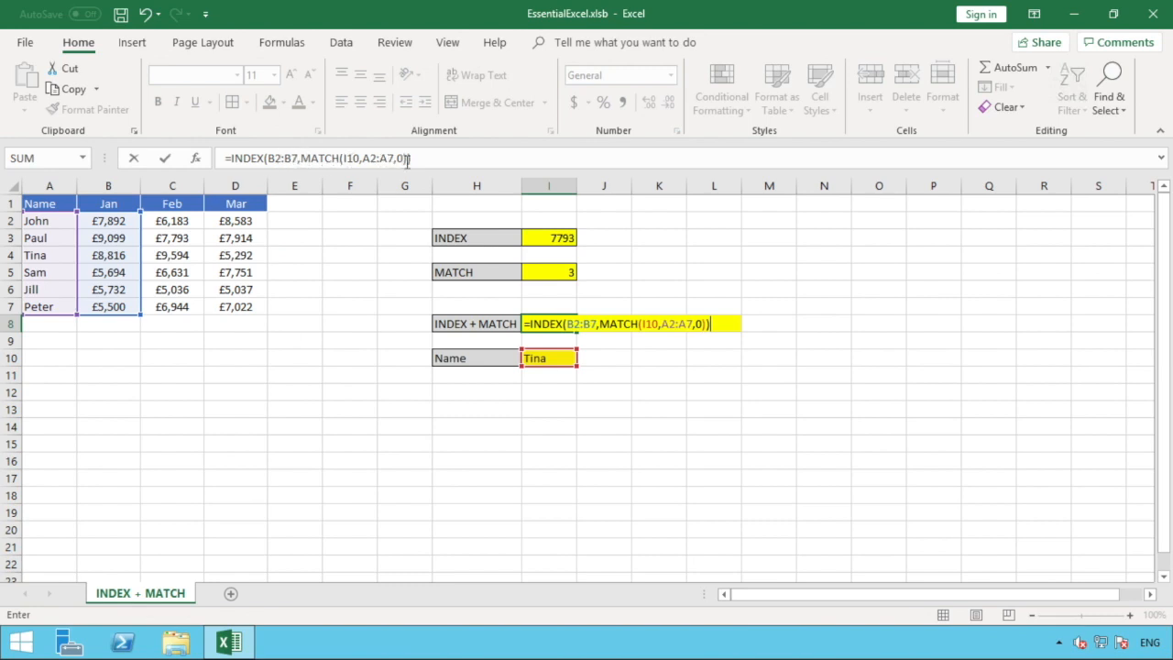
pyautogui.press('Return')
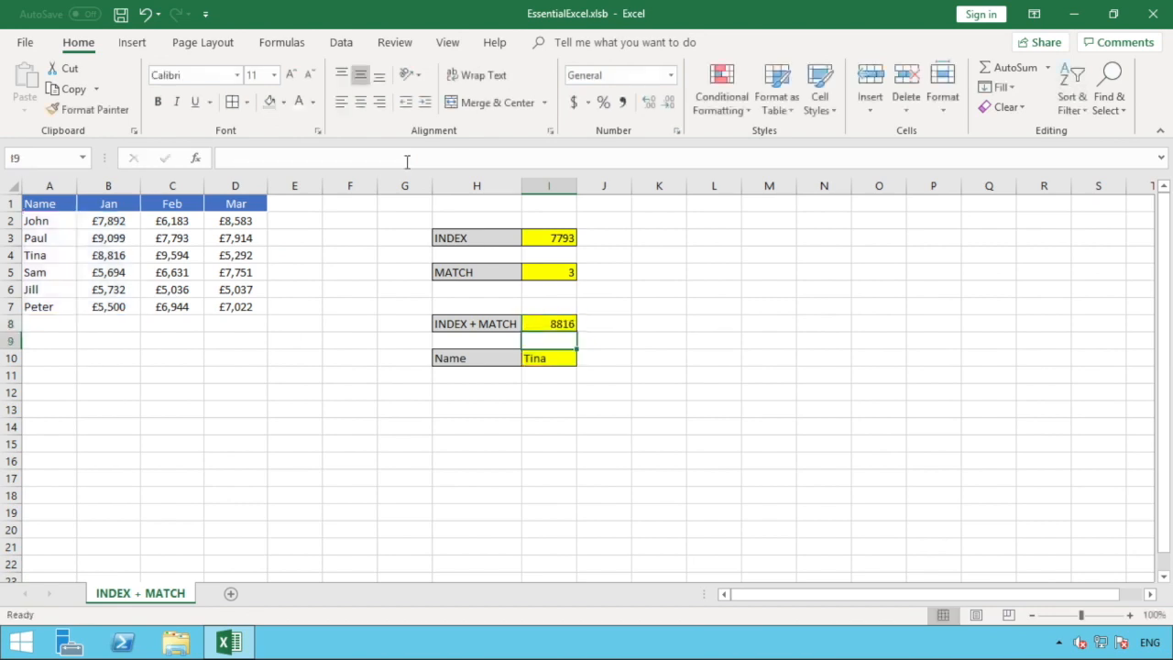
# Review the combined formula in I8 against the lookup name in I10, the names A2:A7 and the January values B2:B7
pyautogui.click(565, 361)
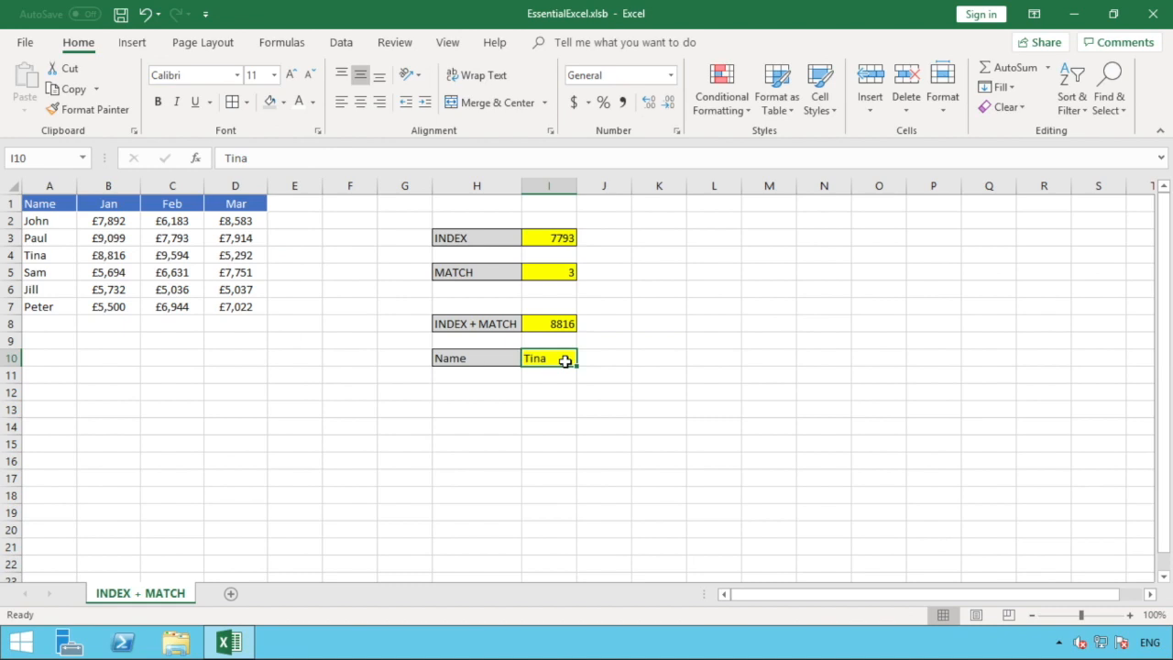
pyautogui.moveTo(50, 222); pyautogui.dragTo(45, 307)
pyautogui.click(47, 257)
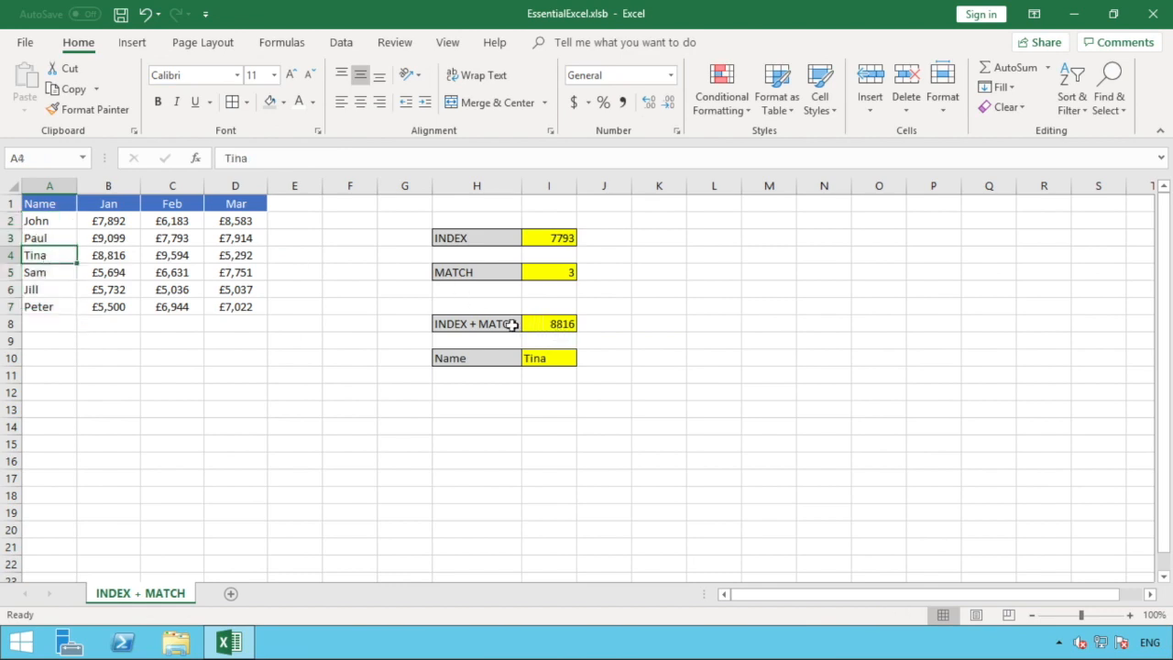
pyautogui.click(546, 324)
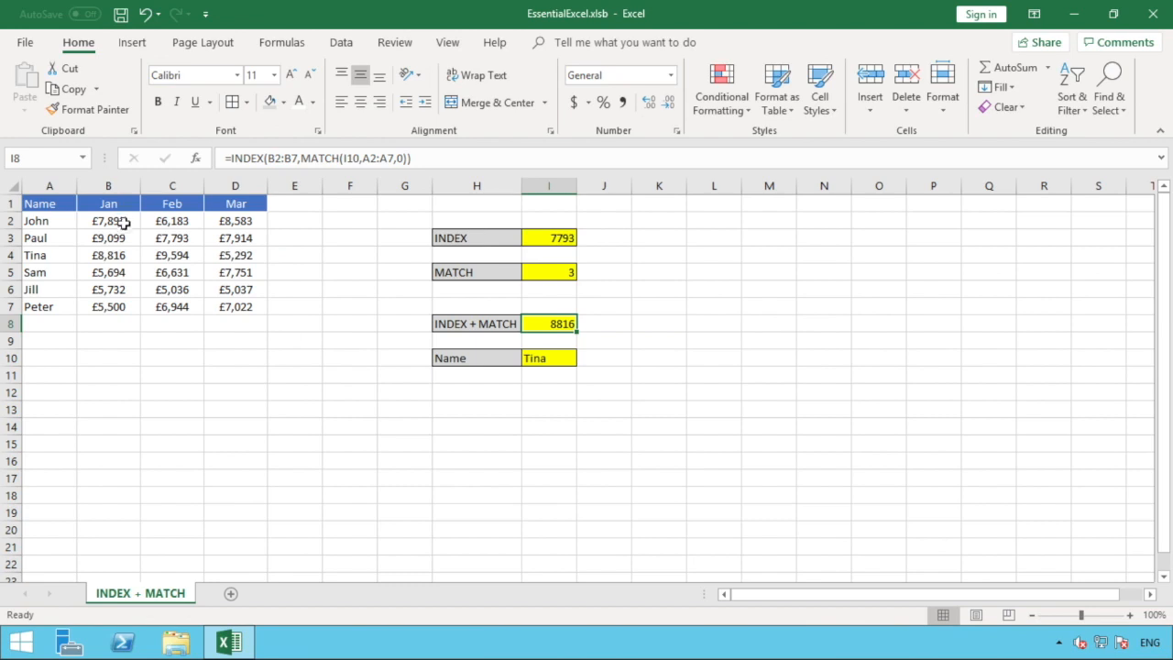
pyautogui.moveTo(122, 221); pyautogui.dragTo(119, 307)
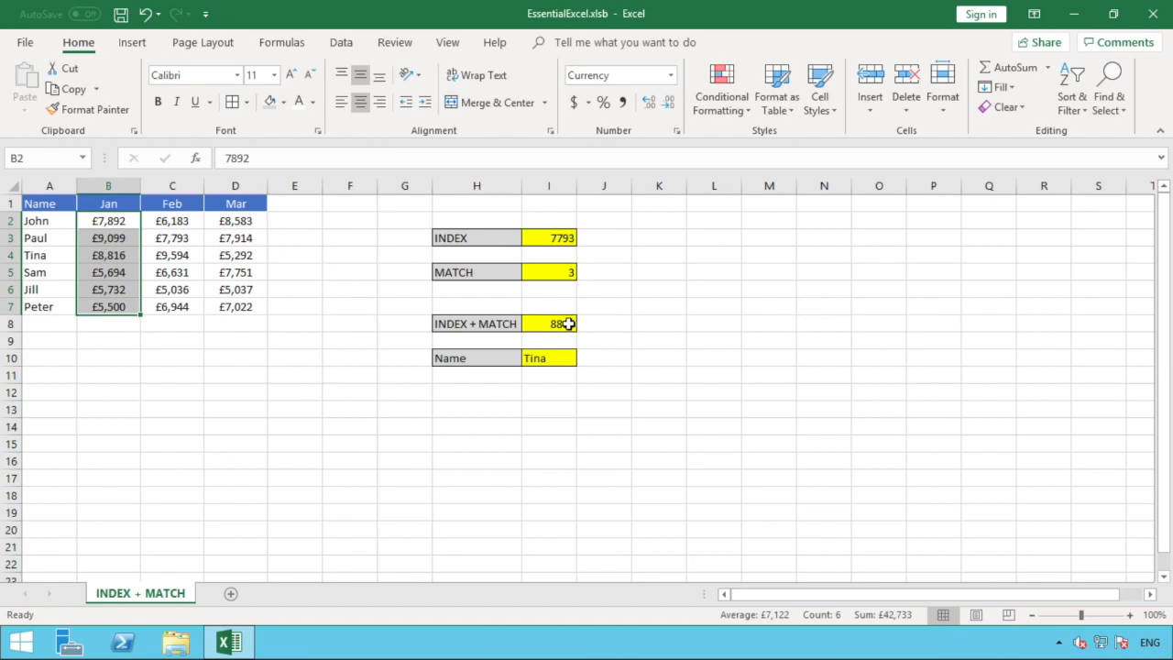
pyautogui.click(568, 323)
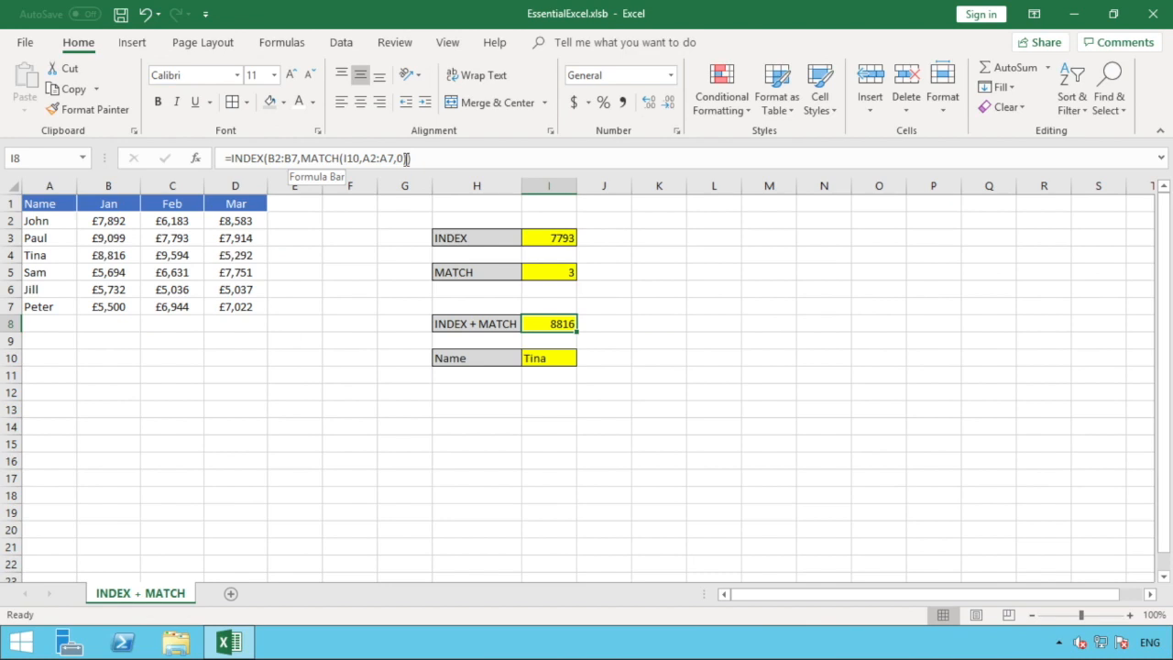
pyautogui.click(478, 377)
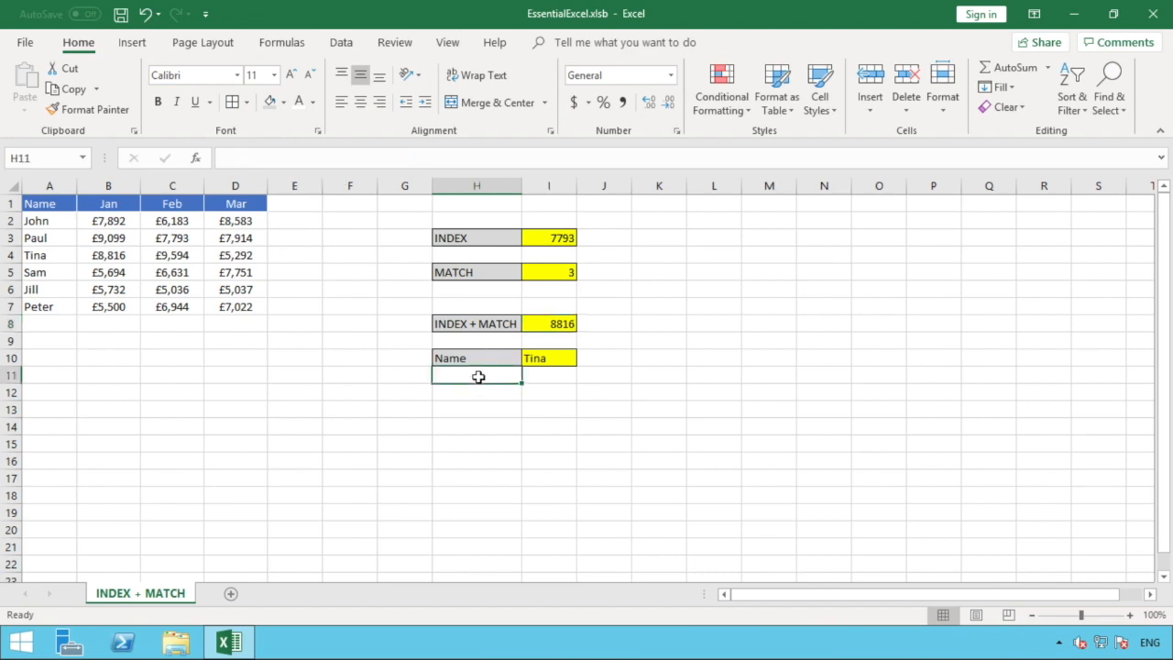
pyautogui.write('Date')
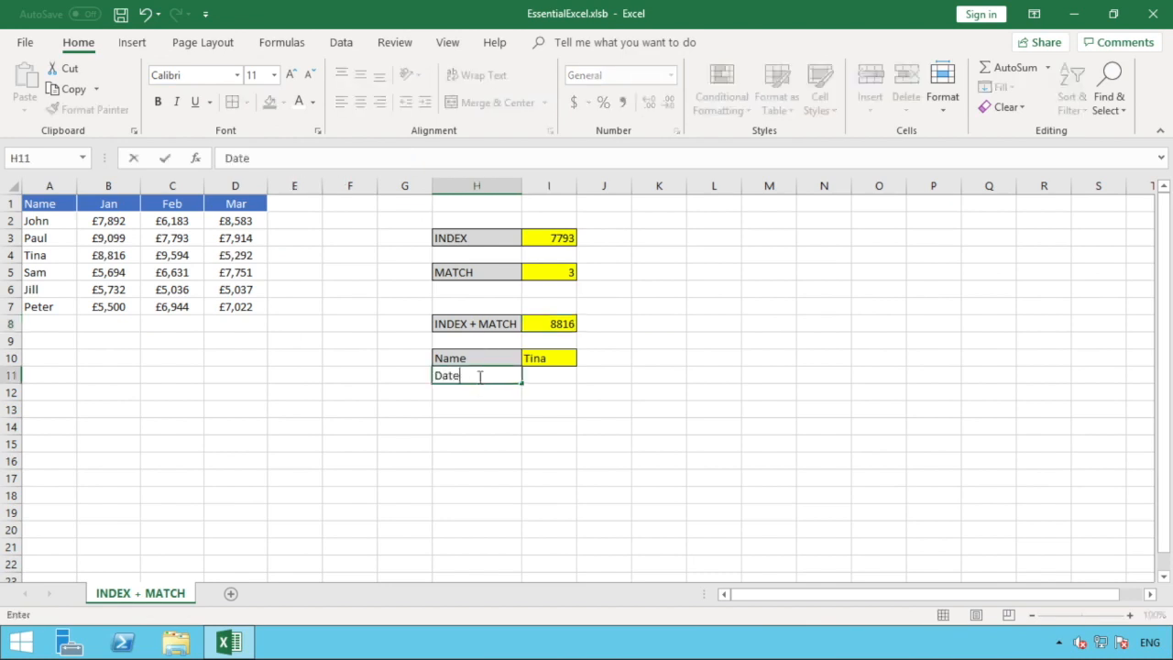
pyautogui.click(503, 359)
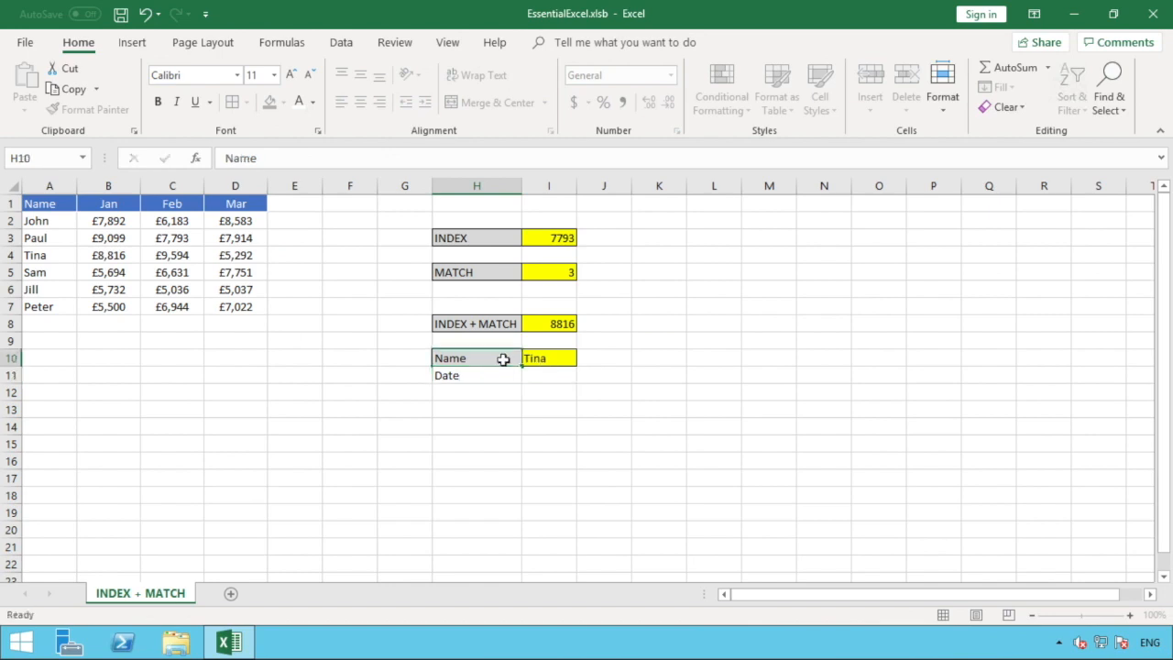
# Label cell H11 as Month, directly below the Name label
pyautogui.click(480, 378)
pyautogui.write('Month')
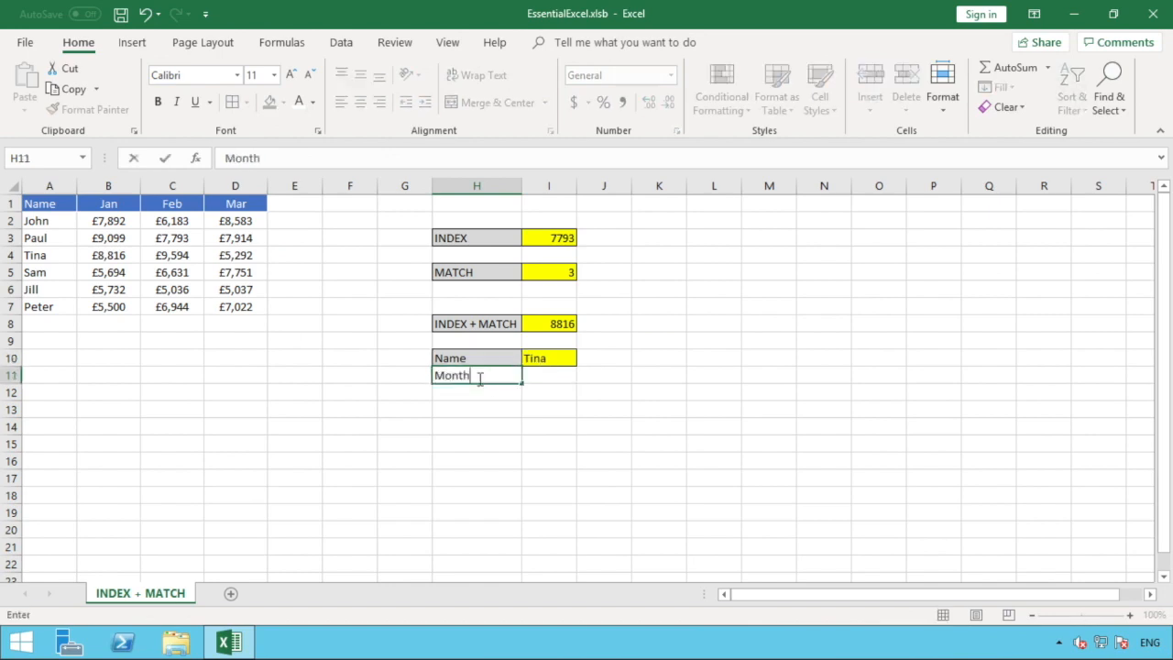
pyautogui.click(559, 460)
# Copy the formatting of the Name row H10:I10 onto the Month row H11:I11
pyautogui.moveTo(553, 358); pyautogui.dragTo(472, 359)
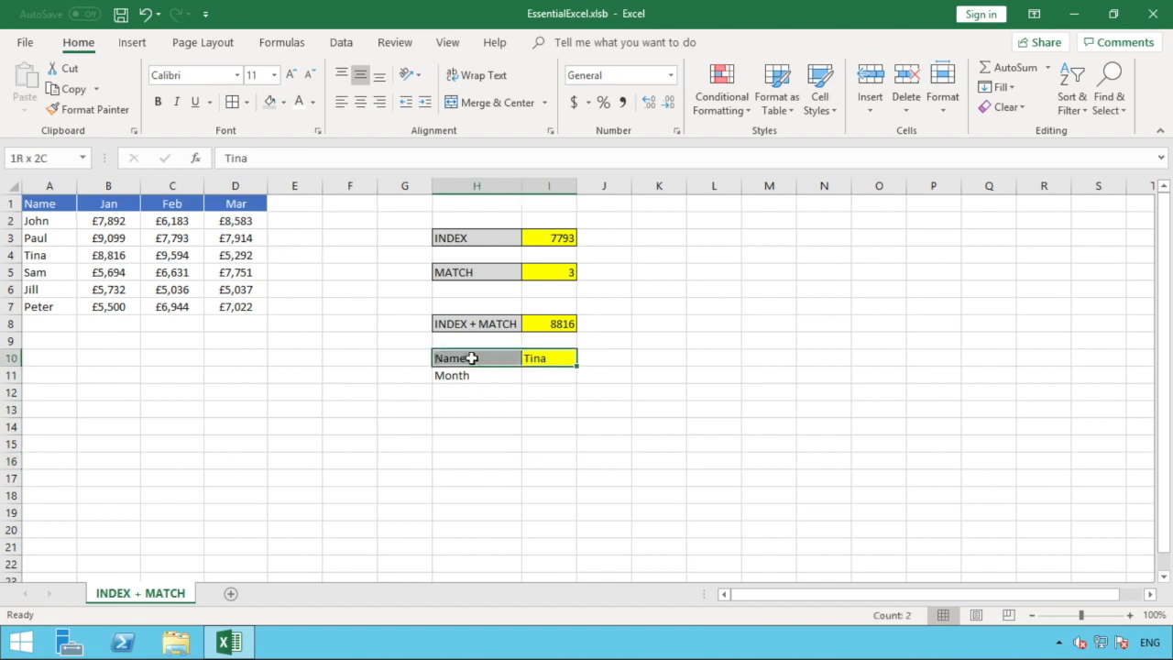
pyautogui.click(91, 109)
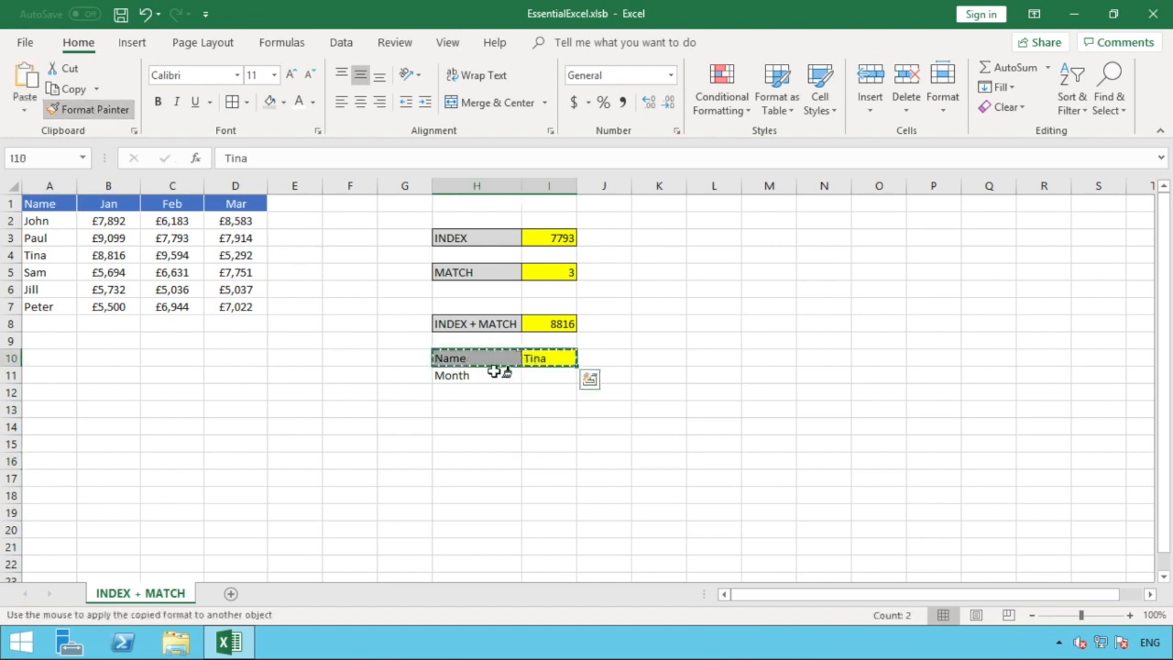
pyautogui.moveTo(506, 375); pyautogui.dragTo(550, 377)
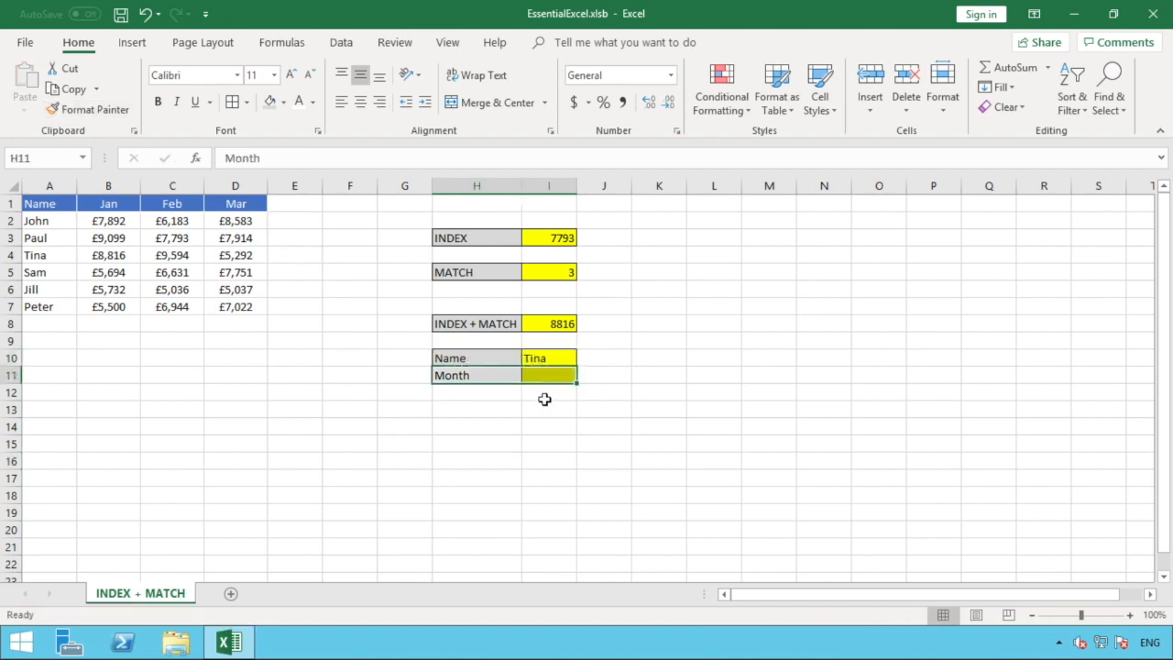
pyautogui.click(544, 398)
# Enter Feb as the month criterion in cell I11
pyautogui.click(553, 372)
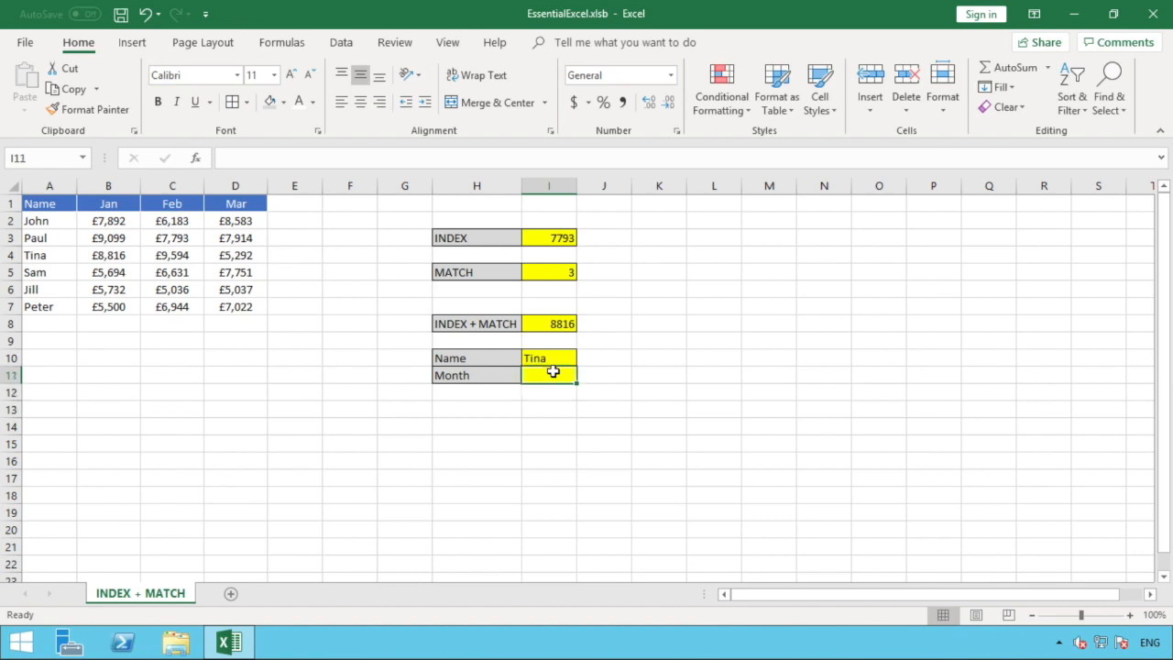
pyautogui.write('Feb')
pyautogui.press('Return')
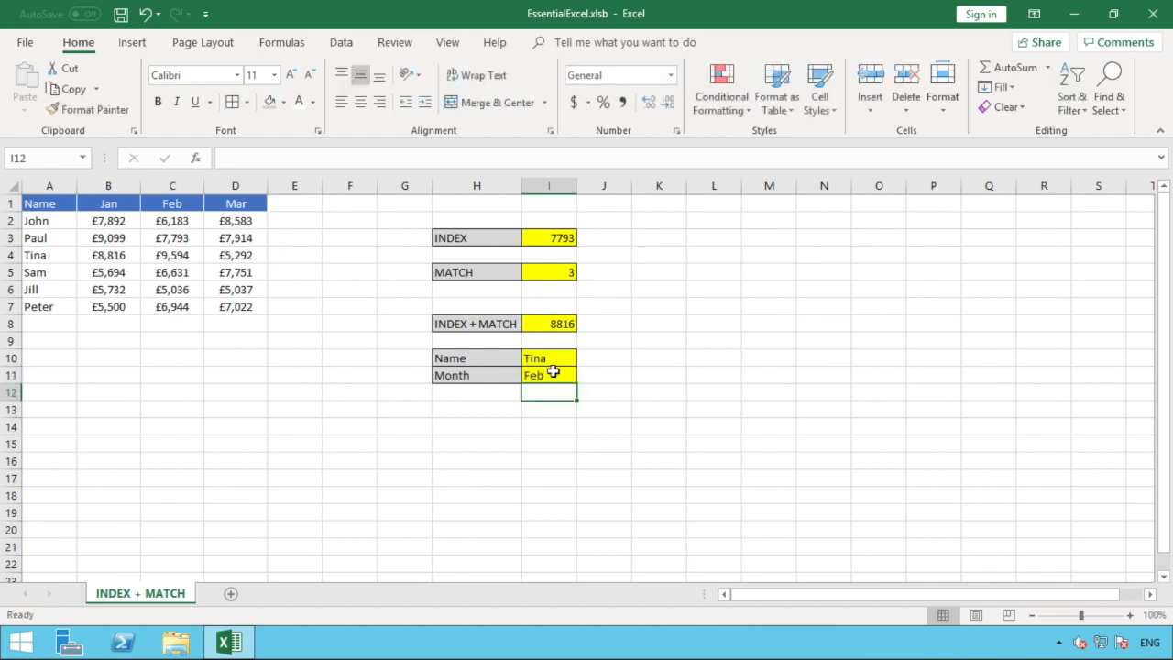
# Extend the INDEX array in I8's formula to B2:D7 so it covers all three months
pyautogui.click(562, 324)
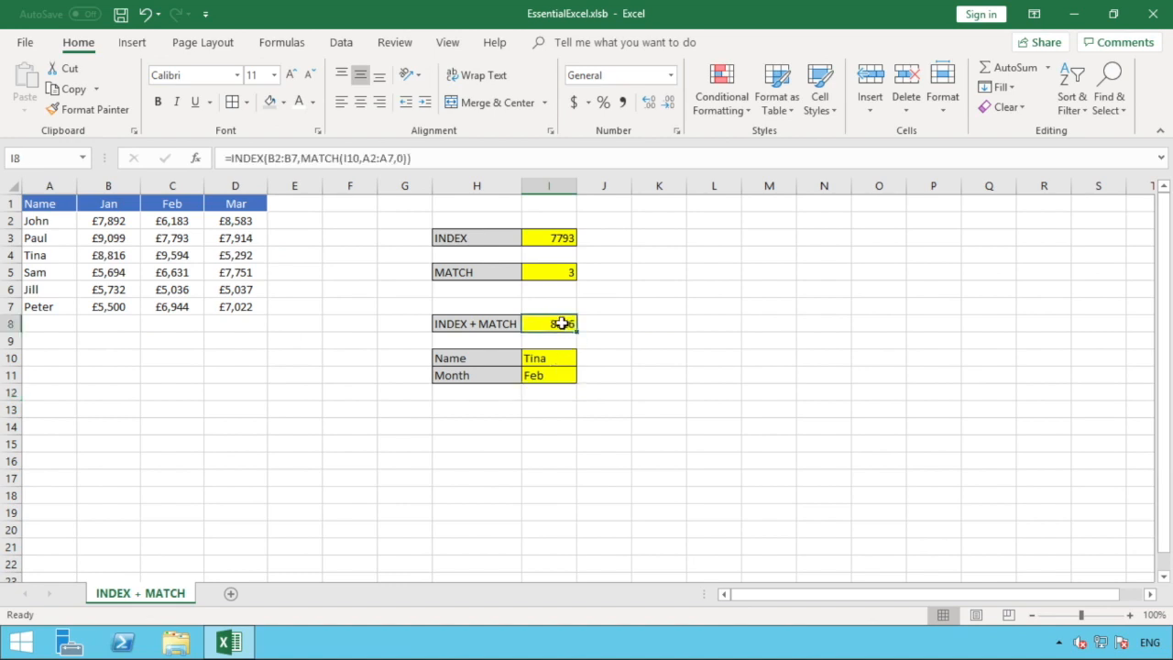
pyautogui.click(275, 159)
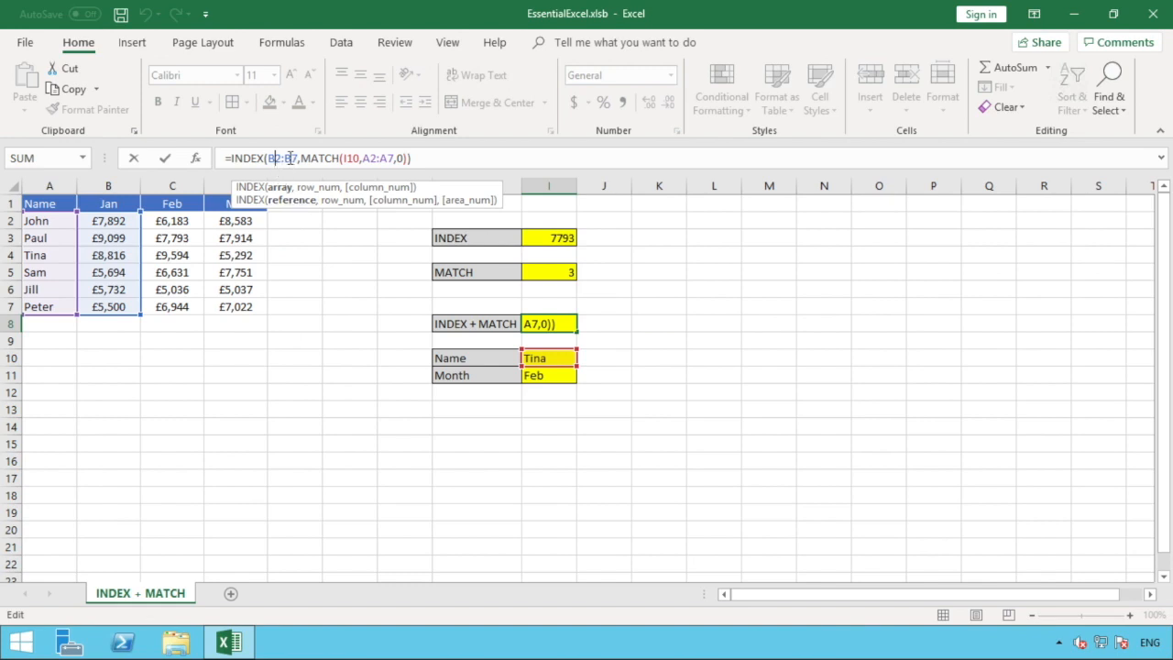
pyautogui.moveTo(290, 158); pyautogui.dragTo(284, 159)
pyautogui.write('D')
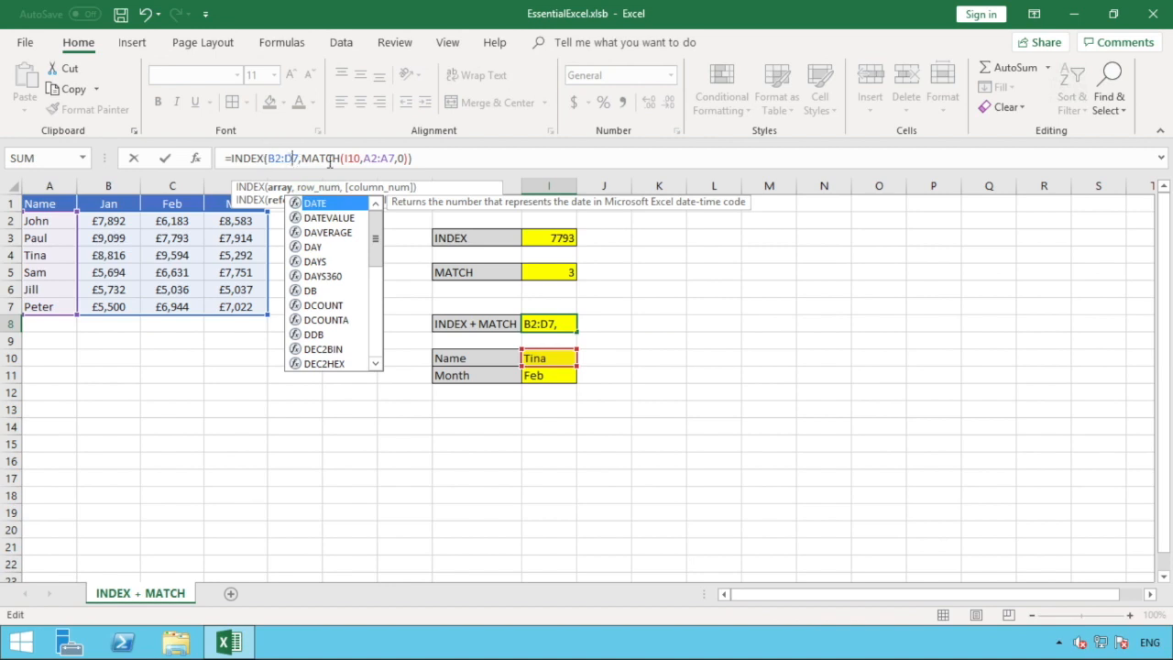
pyautogui.click(328, 157)
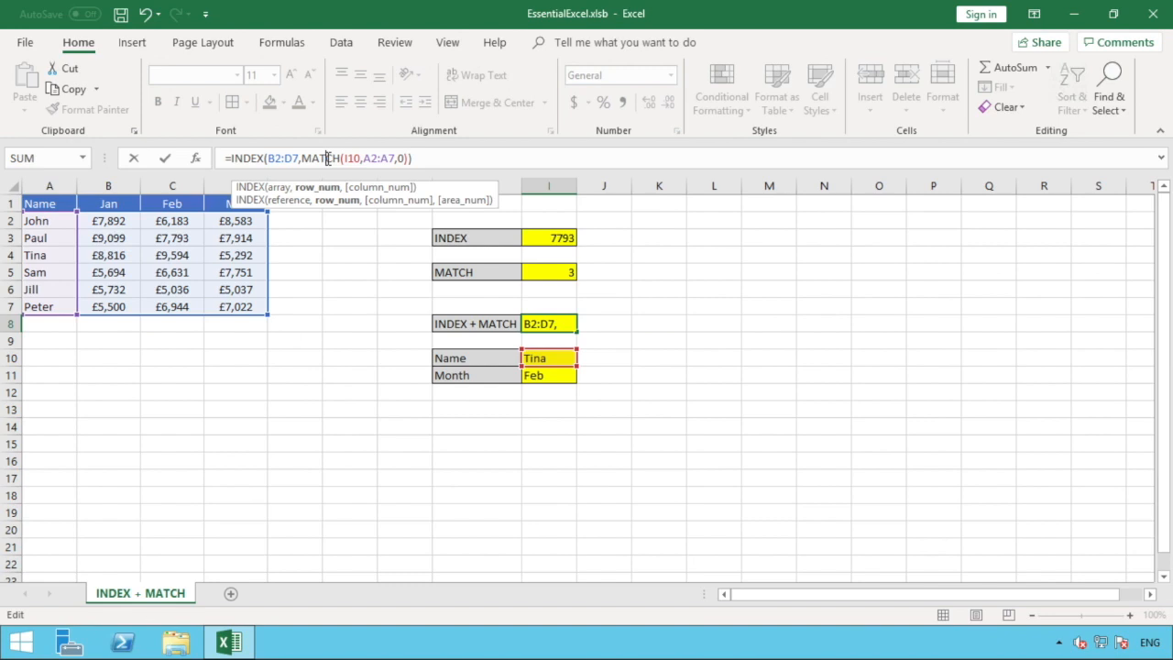
# Begin a second MATCH as the column number argument in I8's INDEX formula, with I11 as its lookup value
pyautogui.click(407, 158)
pyautogui.write(')')
pyautogui.write(',')
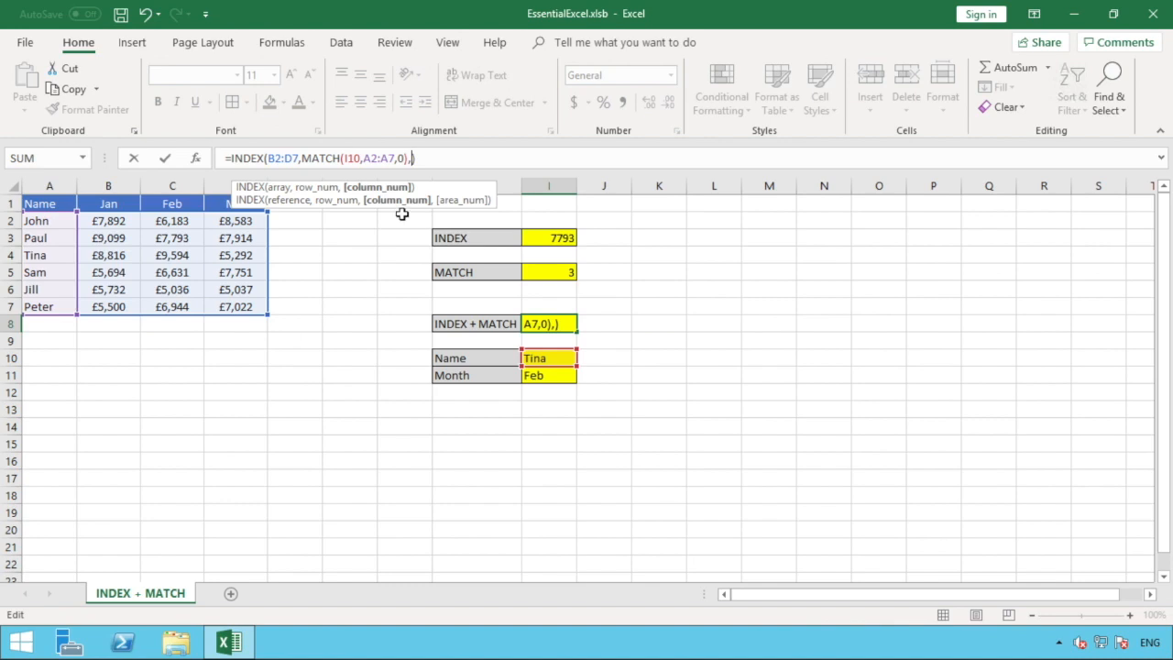
pyautogui.press('BackSpace')
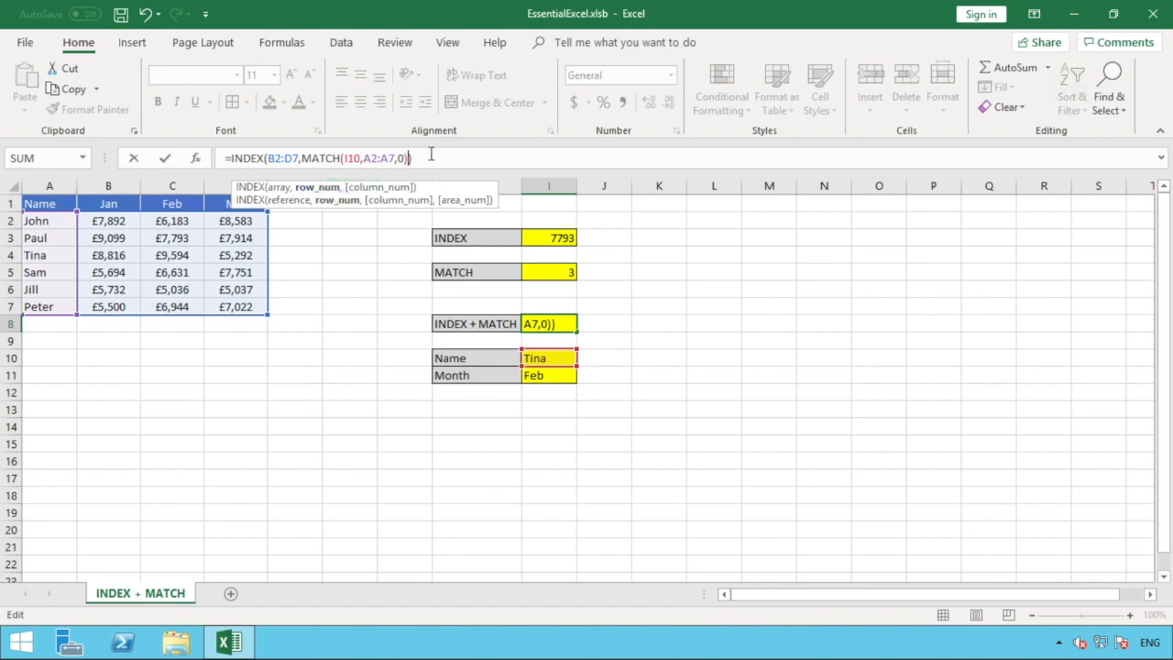
pyautogui.write(',')
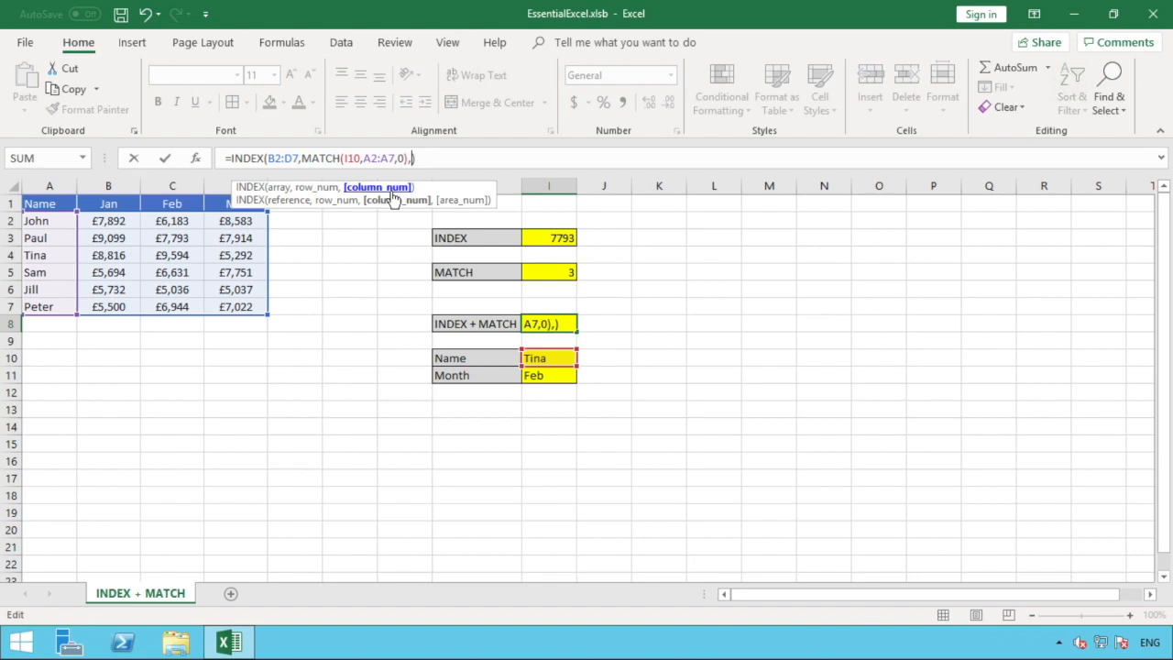
pyautogui.write('match')
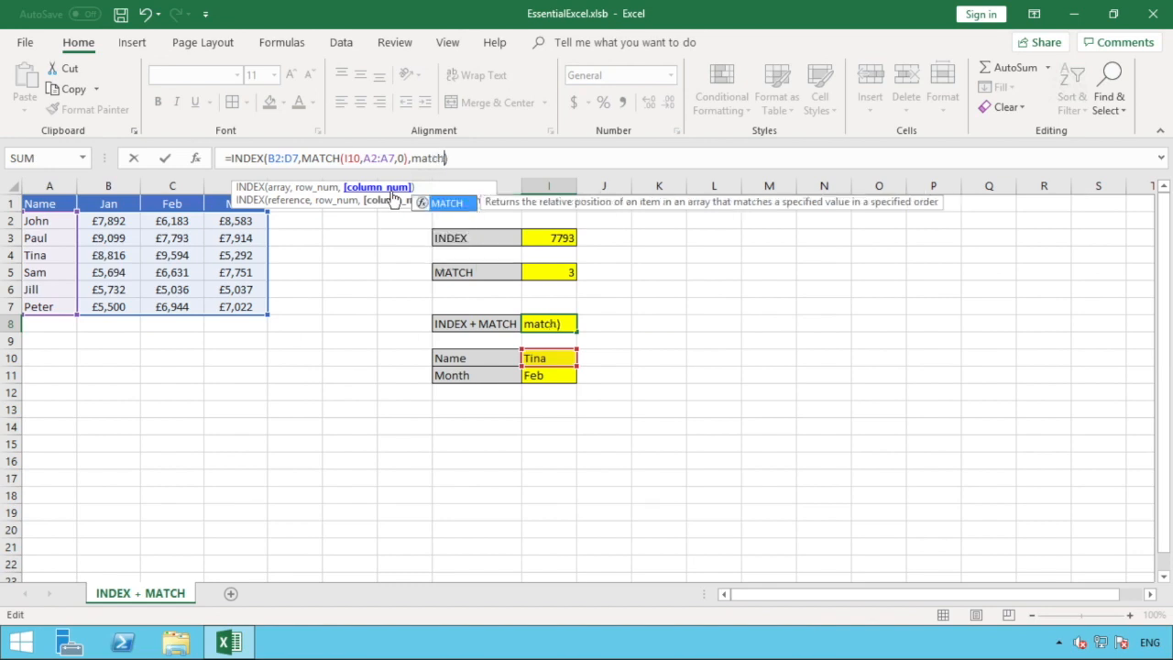
pyautogui.write('(')
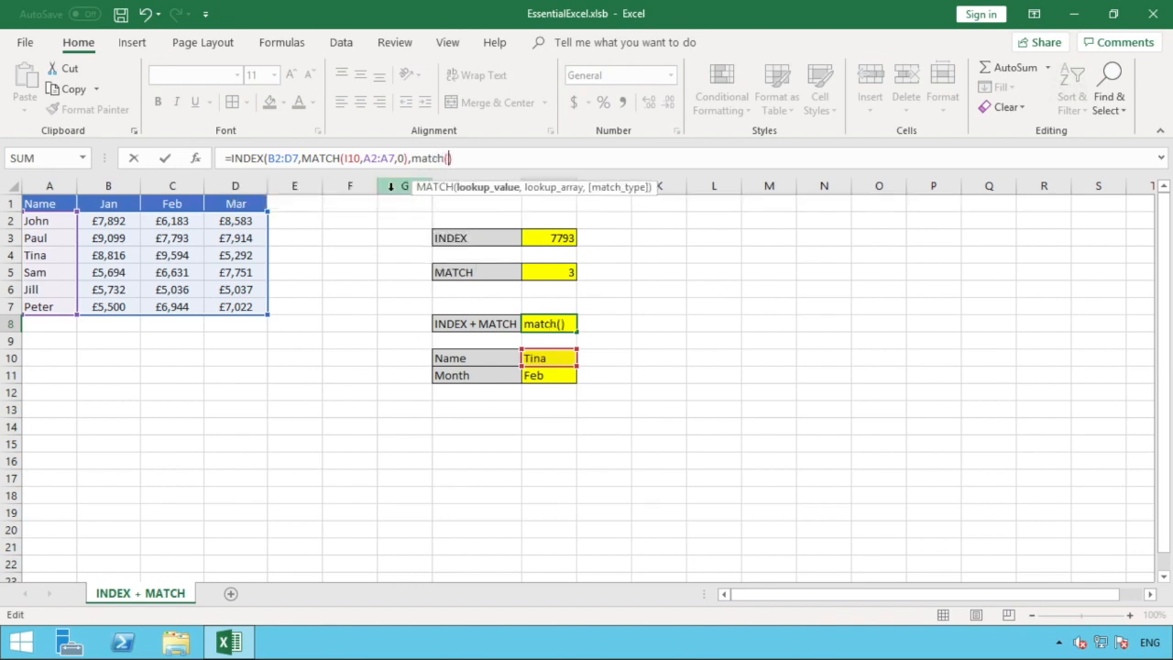
pyautogui.click(553, 377)
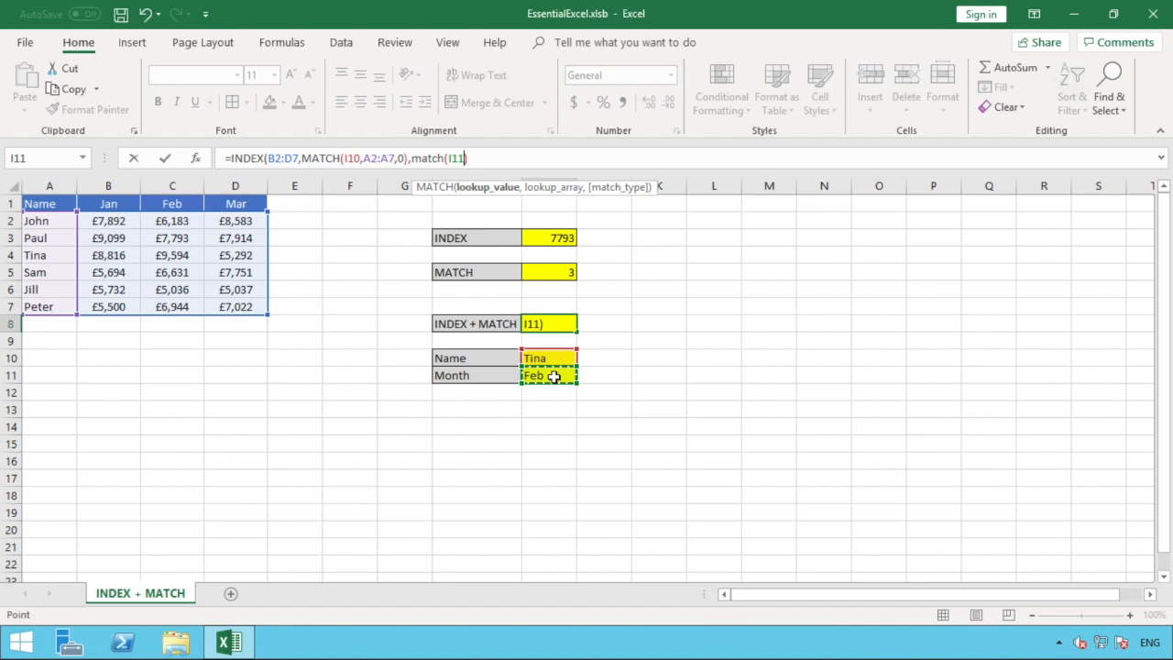
# Complete the second MATCH with month headers B1:D1 and match type 0, then commit =INDEX(B2:D7,MATCH(I10,A2:A7,0),MATCH(I11,B1:D1,0)) after reviewing both MATCH parts
pyautogui.write(',')
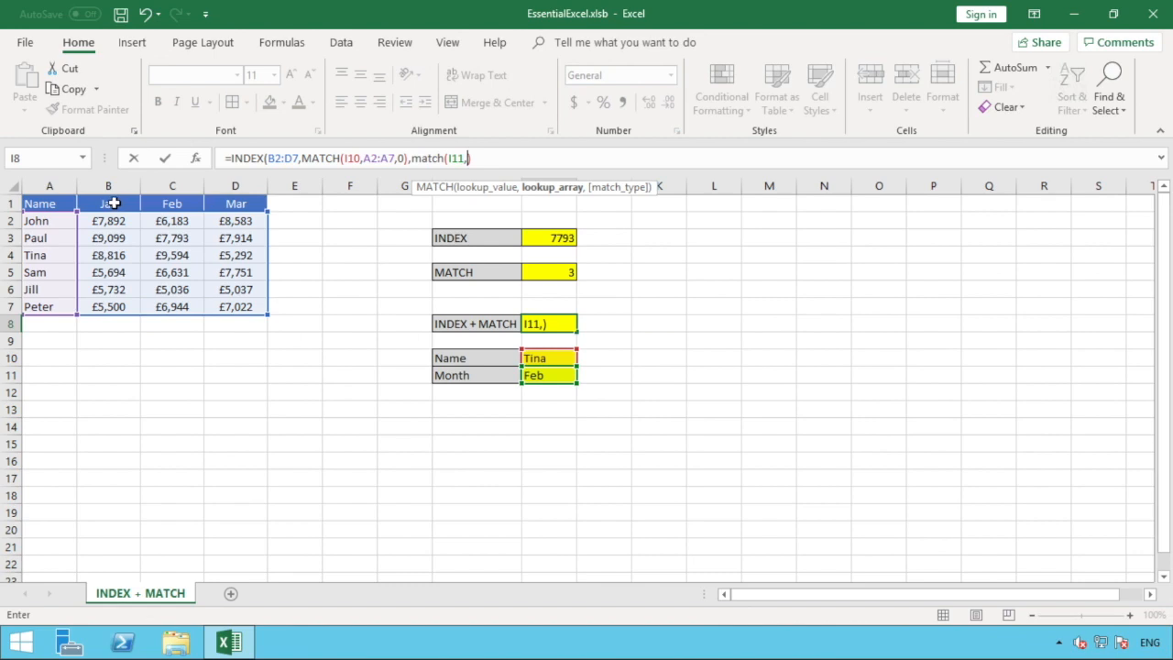
pyautogui.moveTo(112, 204); pyautogui.dragTo(238, 203)
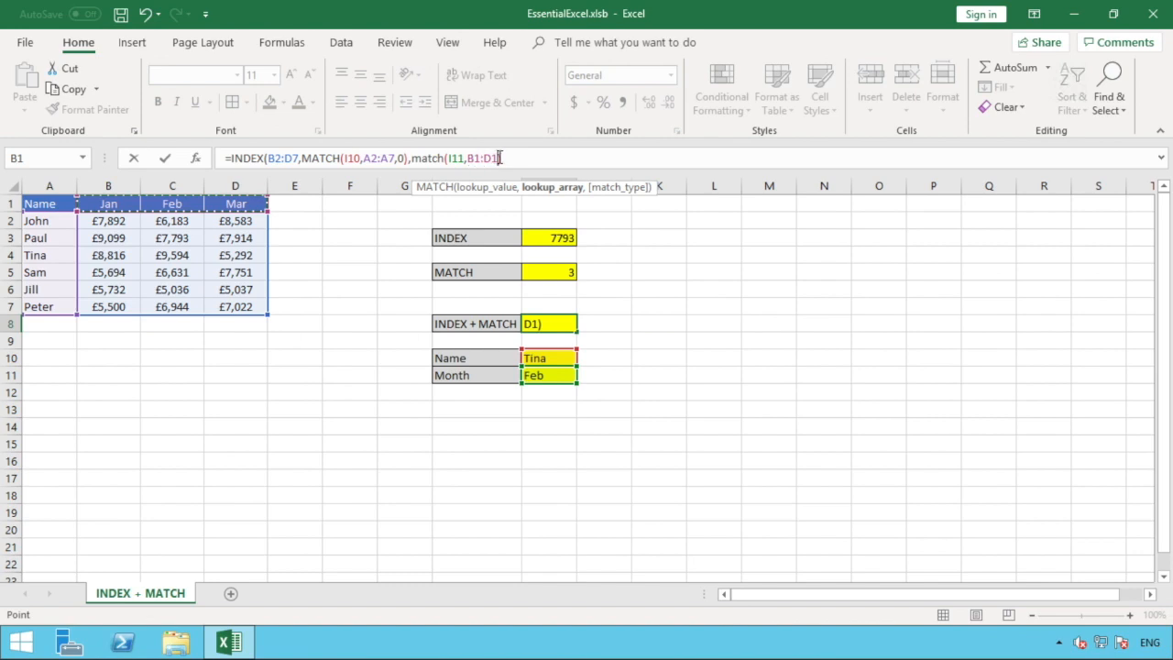
pyautogui.write(',')
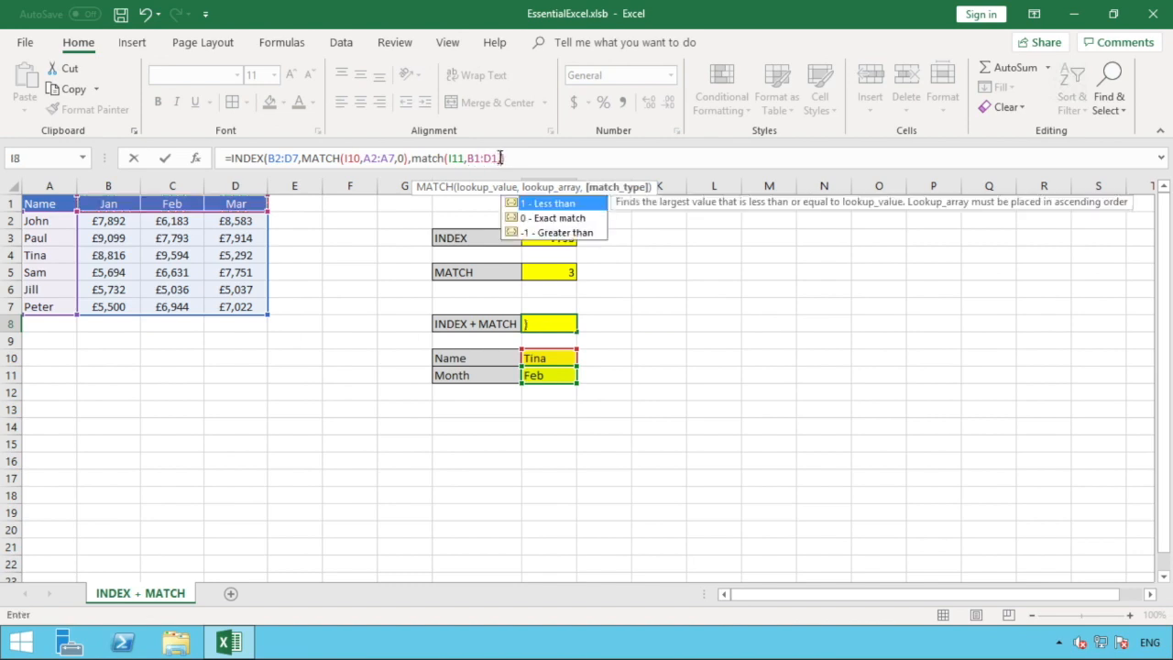
pyautogui.write('0)')
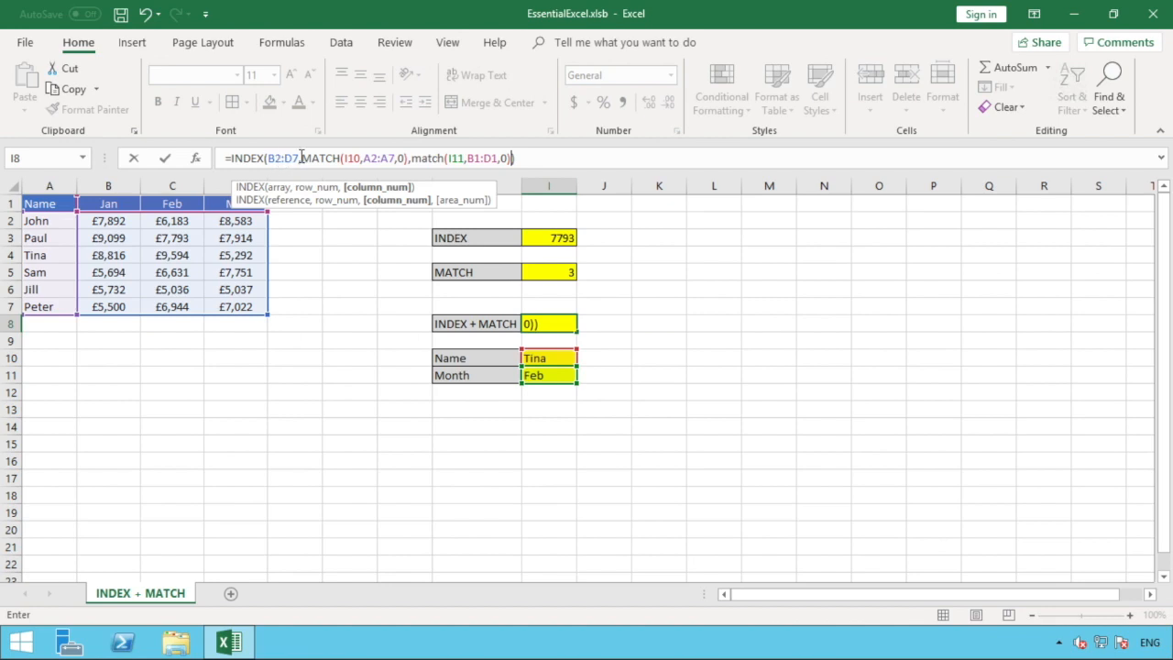
pyautogui.moveTo(302, 158)
pyautogui.mouseDown()
pyautogui.moveTo(348, 158)
pyautogui.moveTo(303, 160)
pyautogui.mouseUp()
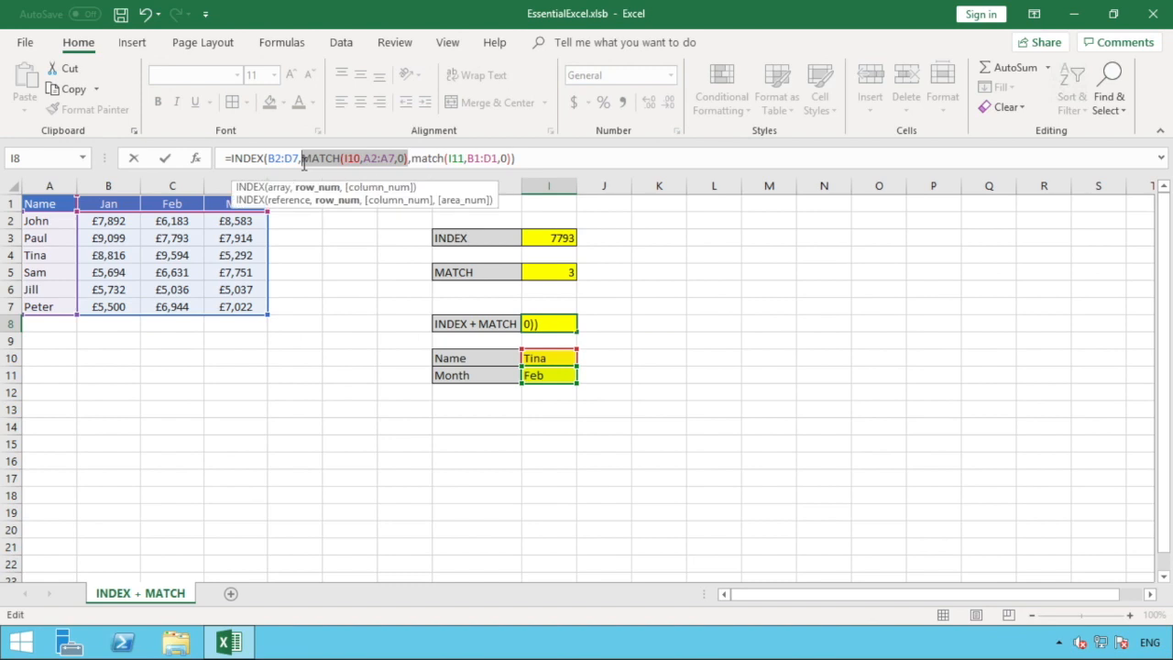
pyautogui.click(413, 161)
pyautogui.moveTo(453, 159); pyautogui.dragTo(528, 159)
pyautogui.click(528, 159)
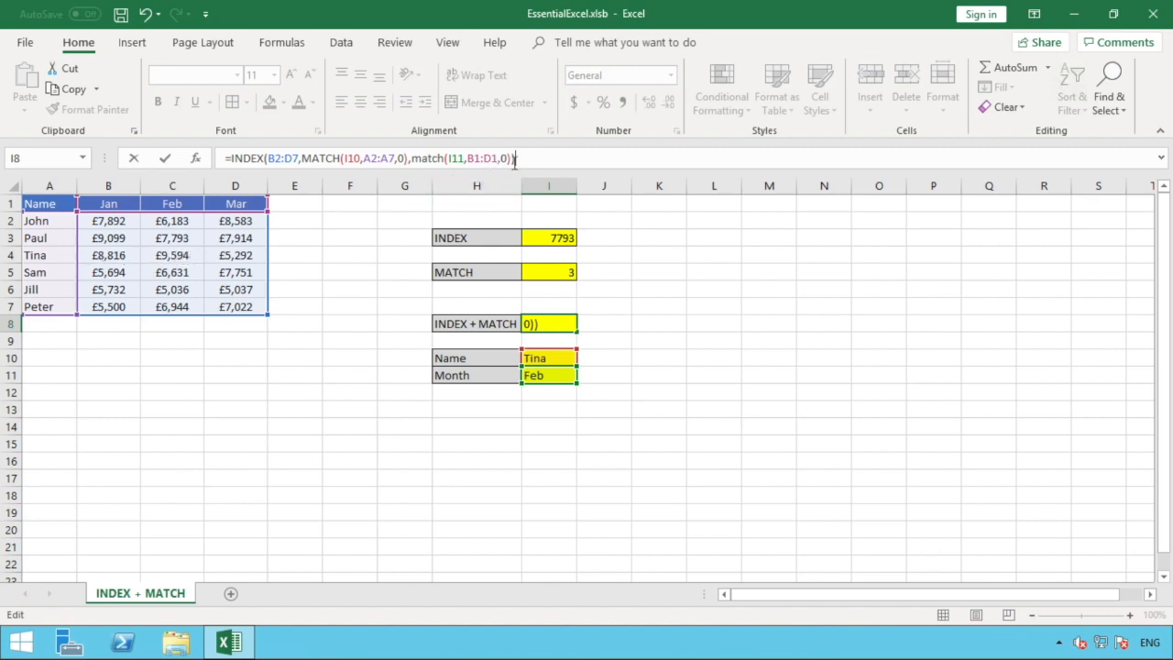
pyautogui.press('Return')
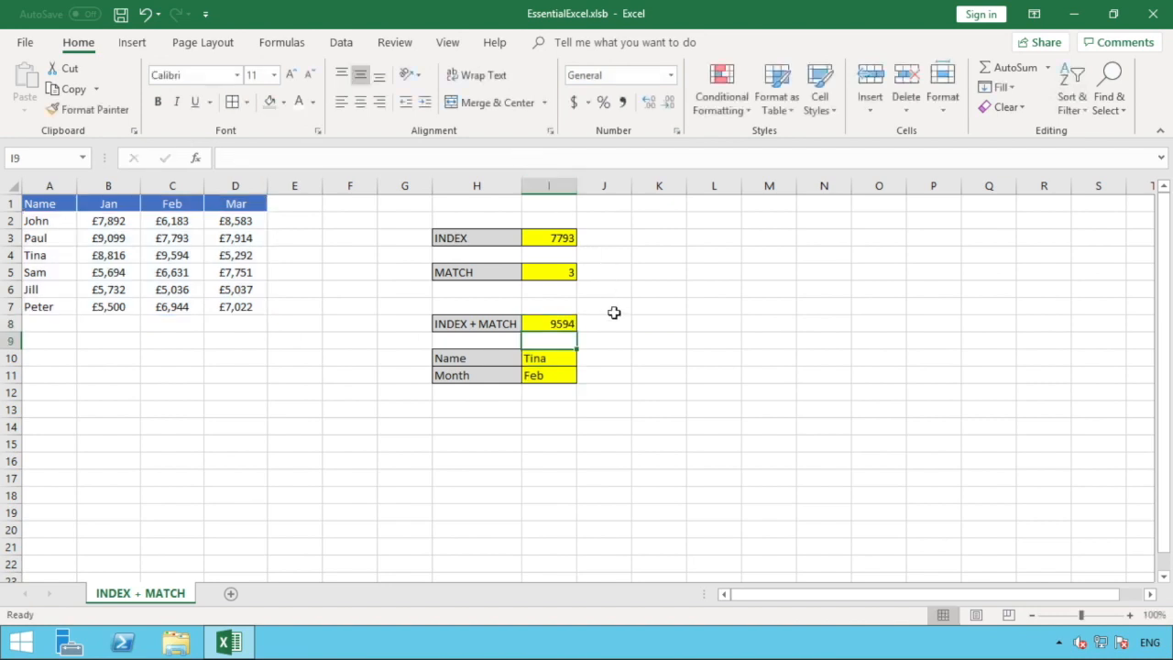
# Change the lookup name in I10 to the one listed in A5 and check I8's result against the February value in C5
pyautogui.click(567, 323)
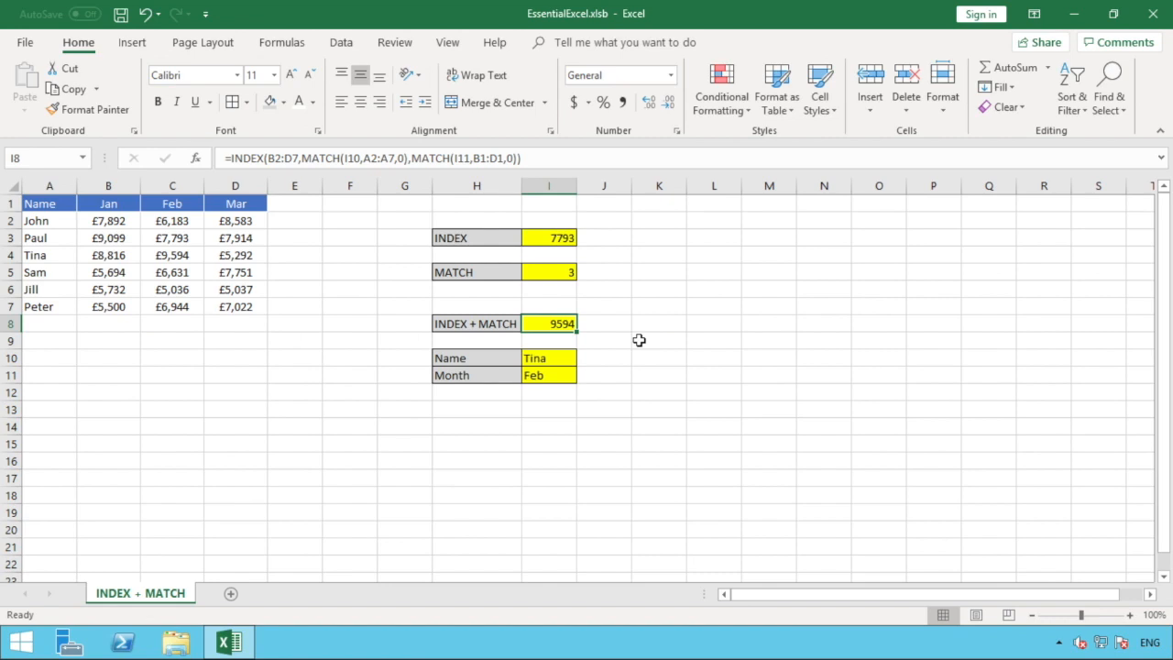
pyautogui.click(544, 355)
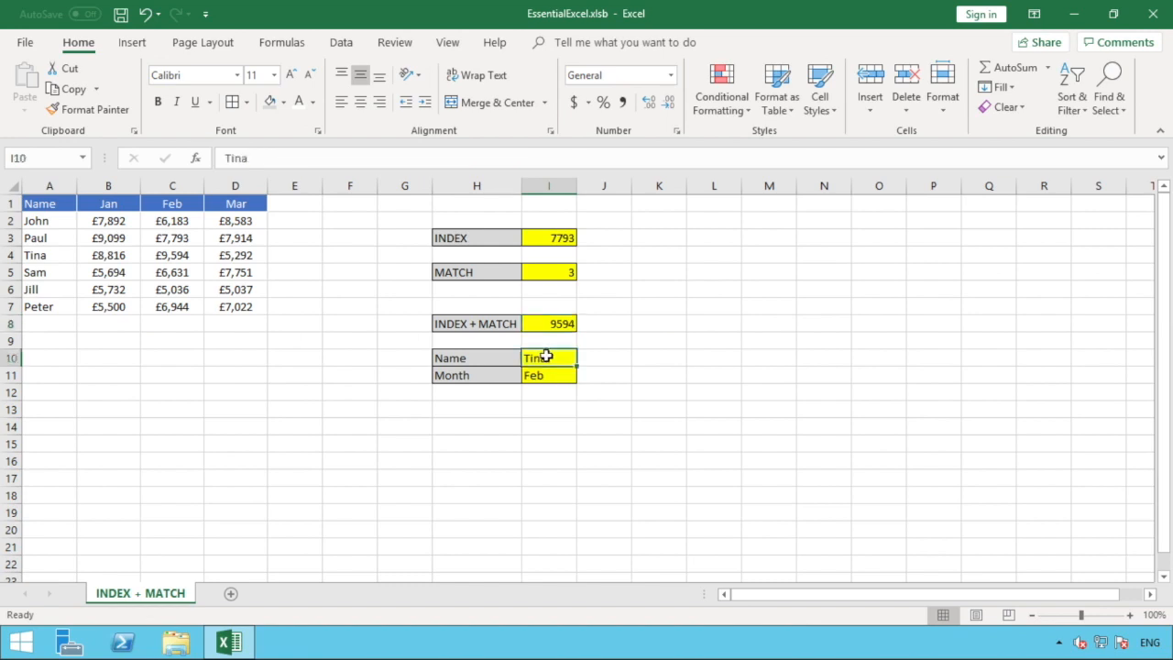
pyautogui.write('Same')
pyautogui.press('Return')
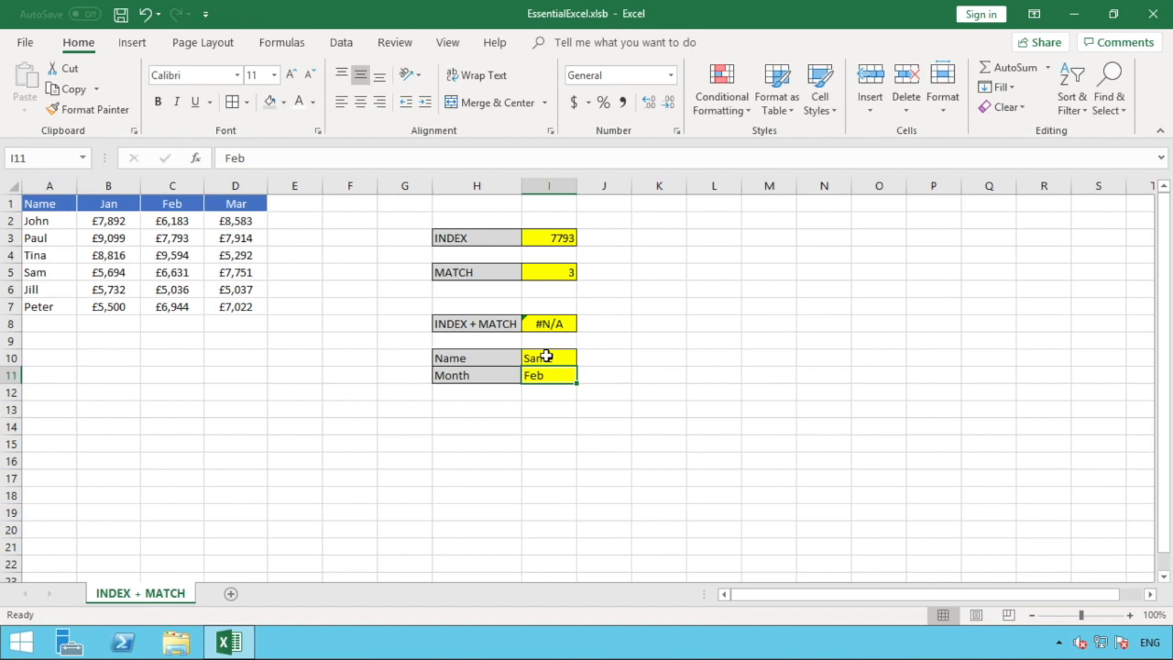
pyautogui.click(546, 357)
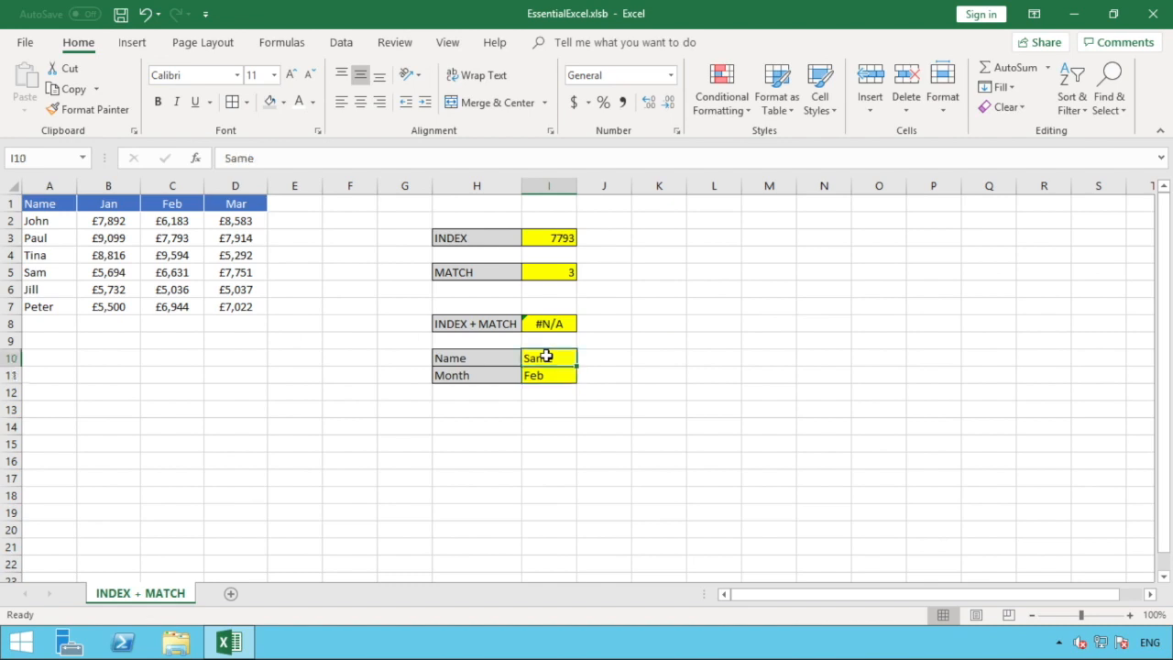
pyautogui.click(554, 328)
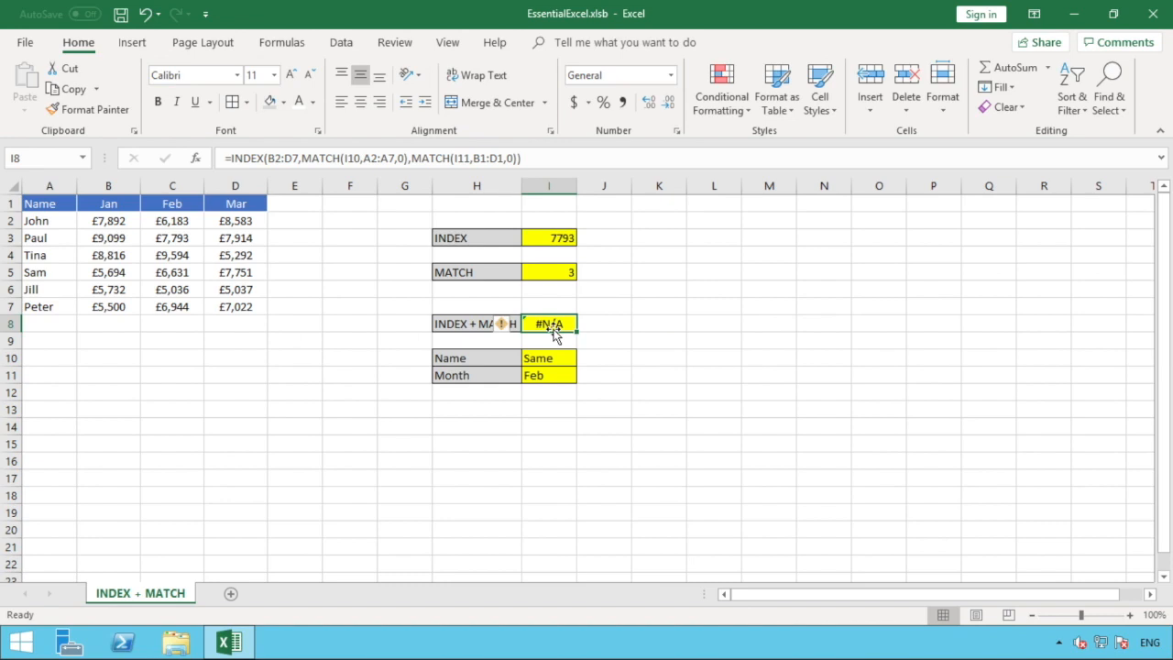
pyautogui.click(559, 357)
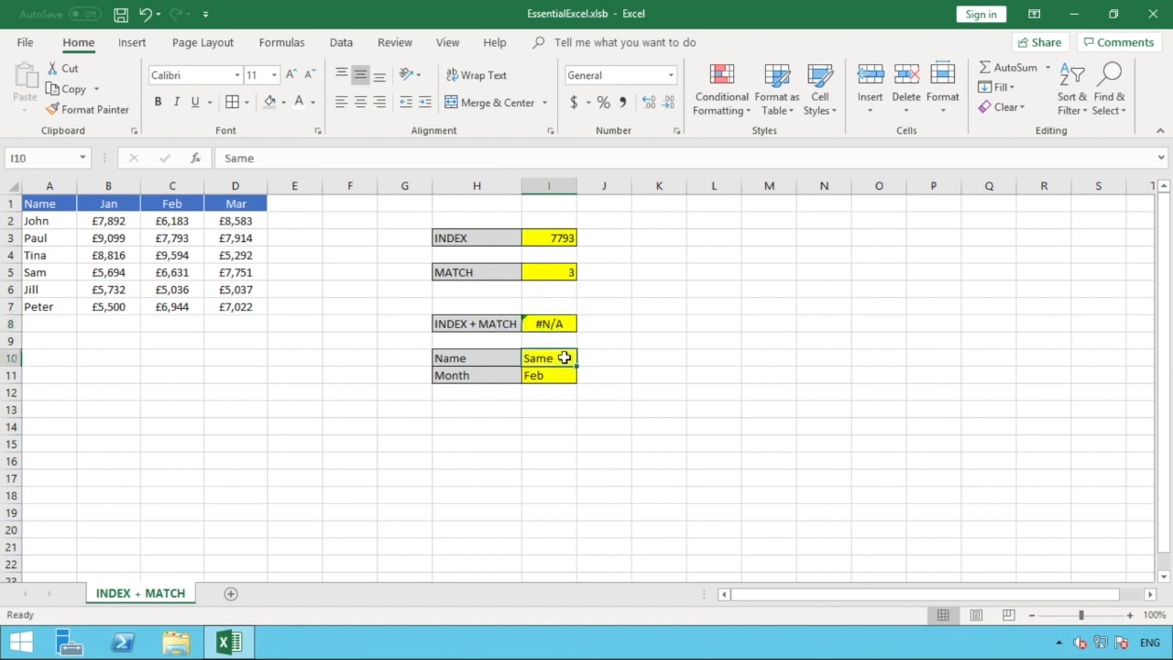
pyautogui.doubleClick(564, 358)
pyautogui.press('BackSpace')
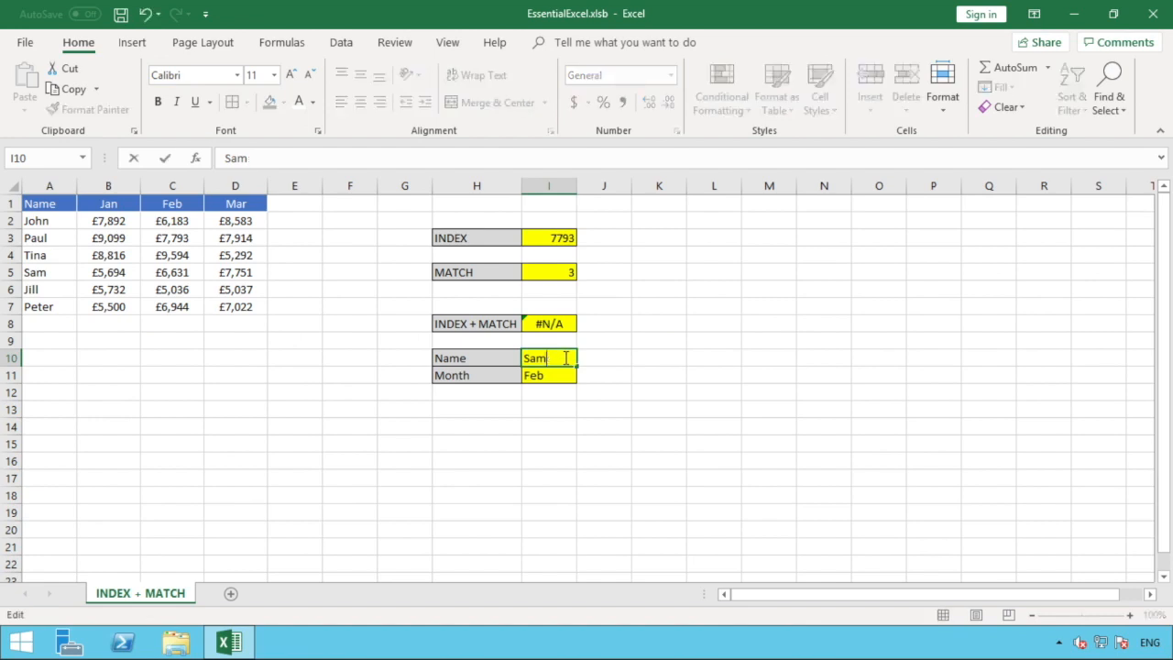
pyautogui.press('Return')
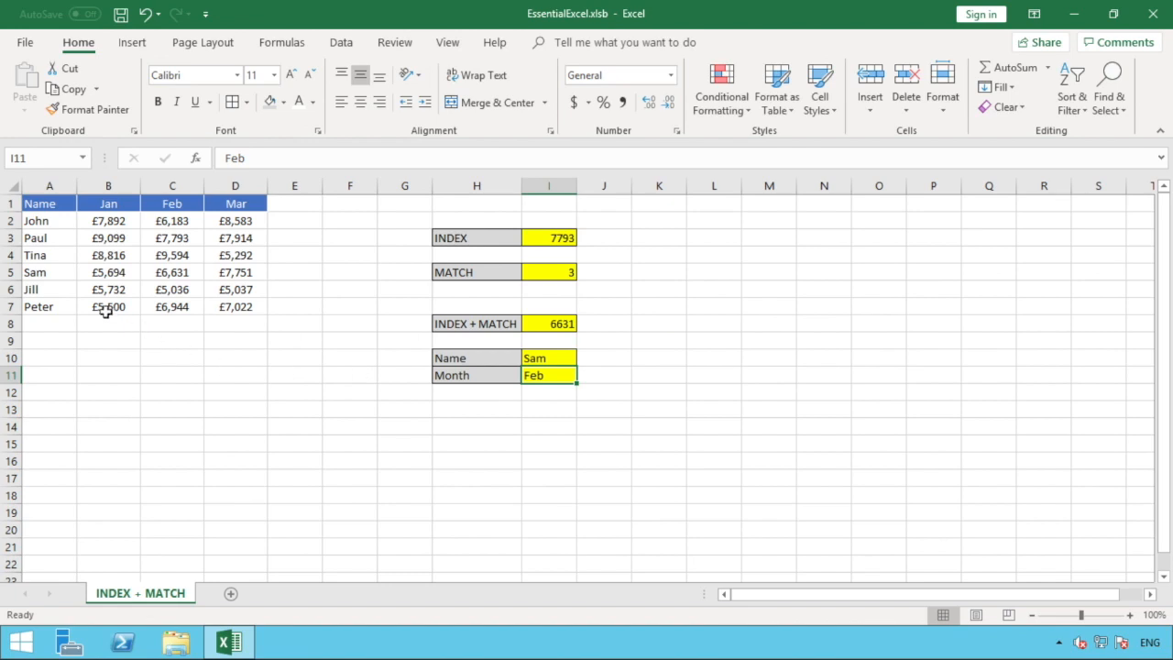
pyautogui.click(181, 271)
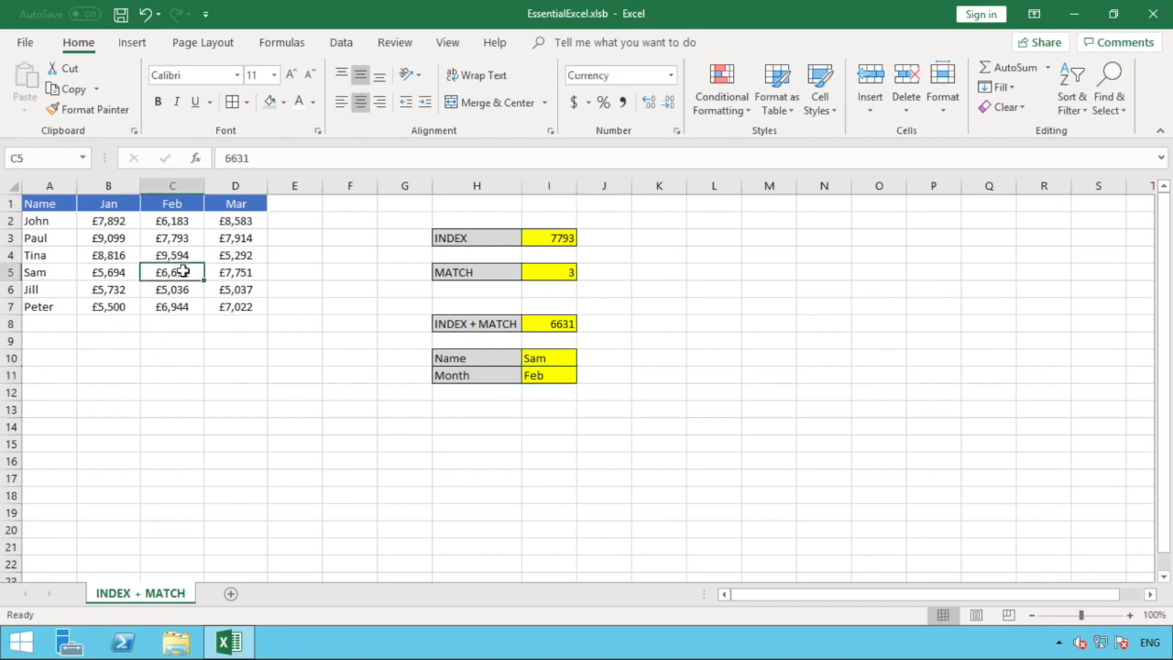
# Change the lookup month in I11 to Mar to test the two-way lookup formula
pyautogui.click(546, 376)
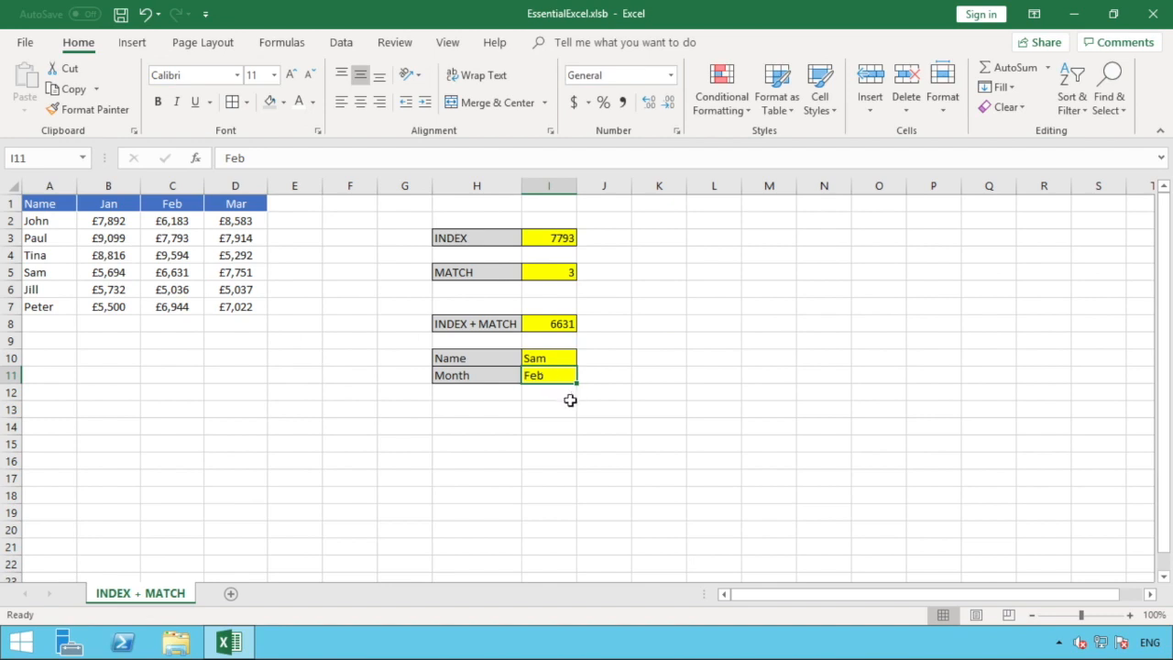
pyautogui.write('Mar')
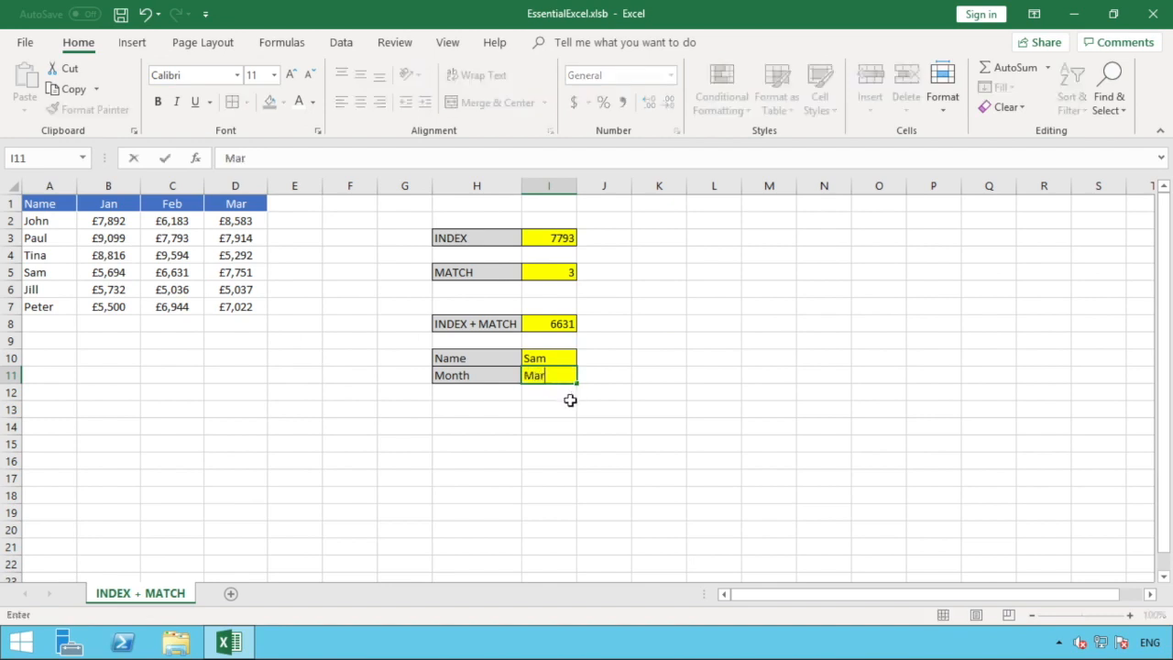
pyautogui.press('Return')
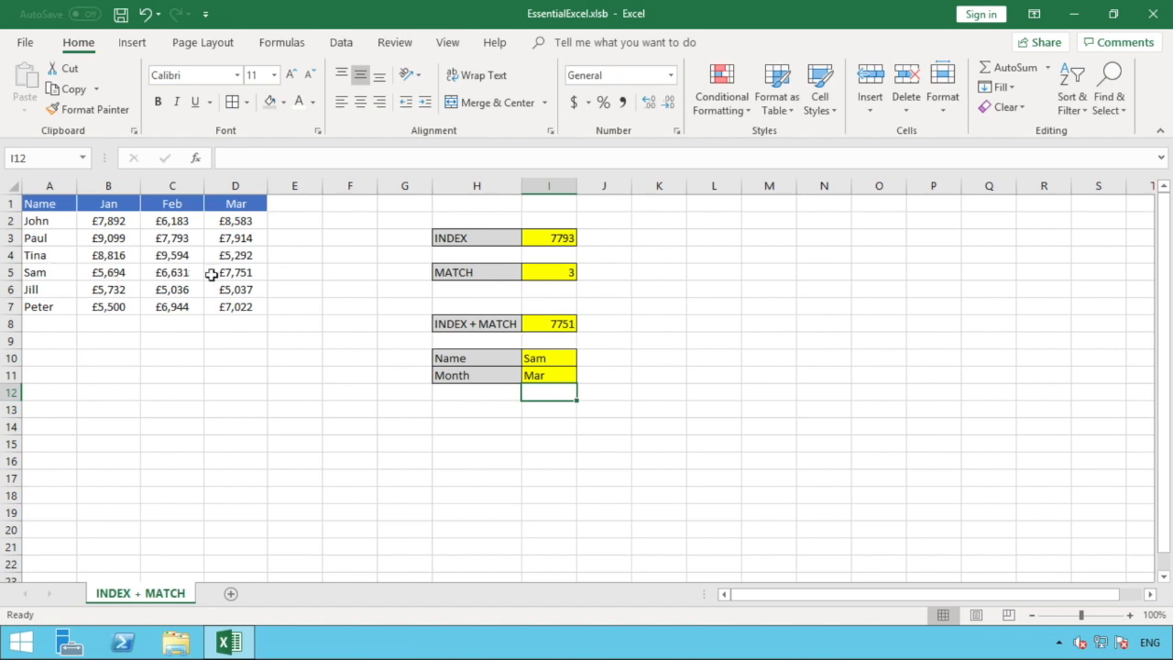
# Replace the second MATCH in I8's formula with the fixed column number 1, giving =INDEX(B2:D7,MATCH(I10,A2:A7,0),1), and reselect I8 to review it
pyautogui.click(561, 318)
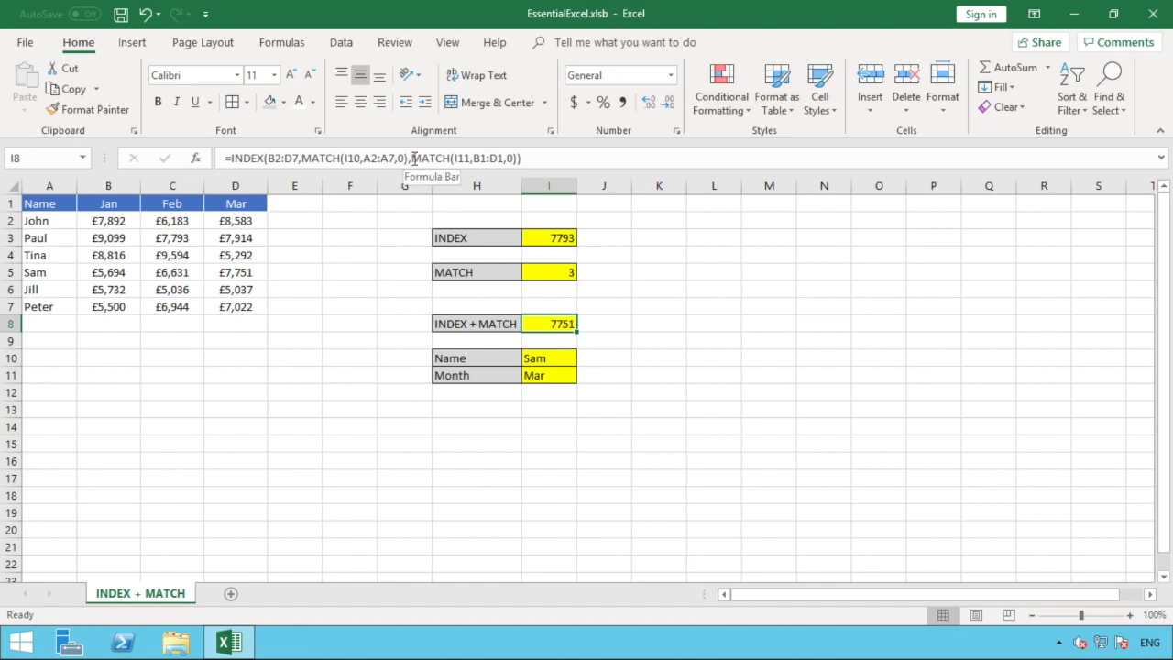
pyautogui.click(414, 159)
pyautogui.moveTo(413, 158); pyautogui.dragTo(522, 160)
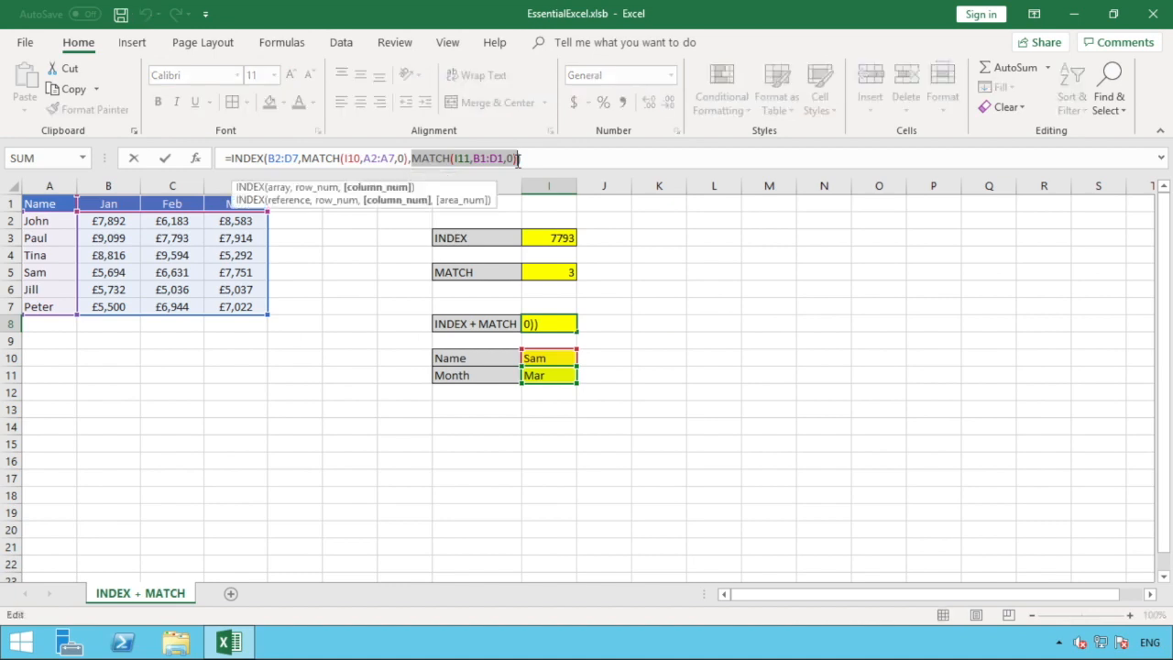
pyautogui.write('1')
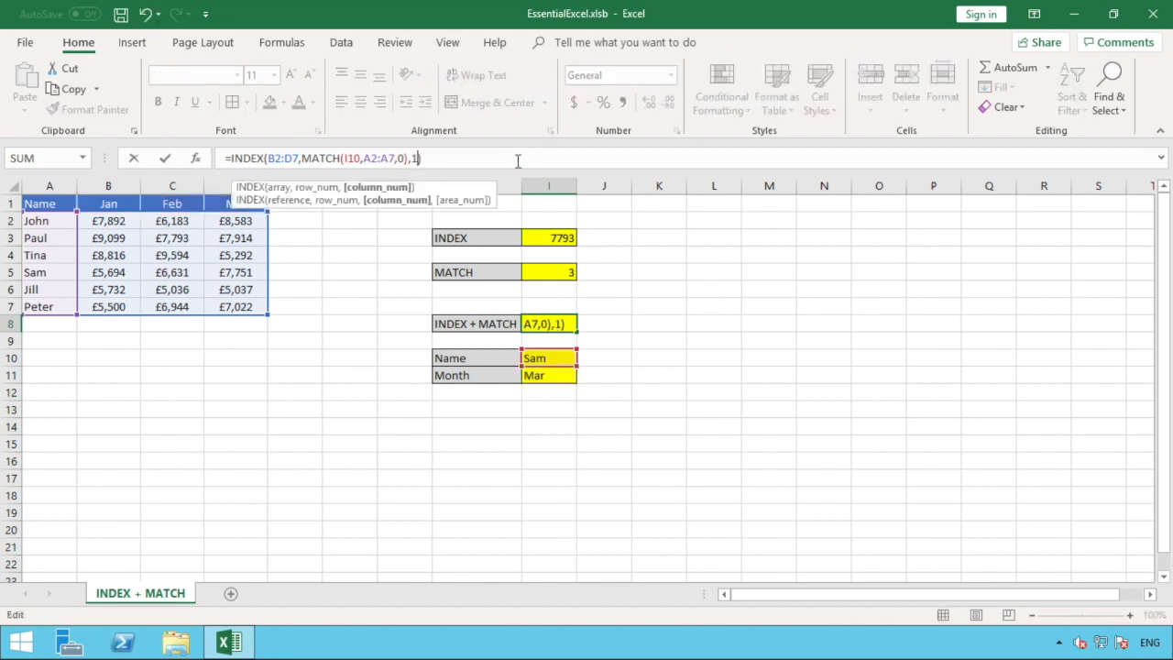
pyautogui.press('Return')
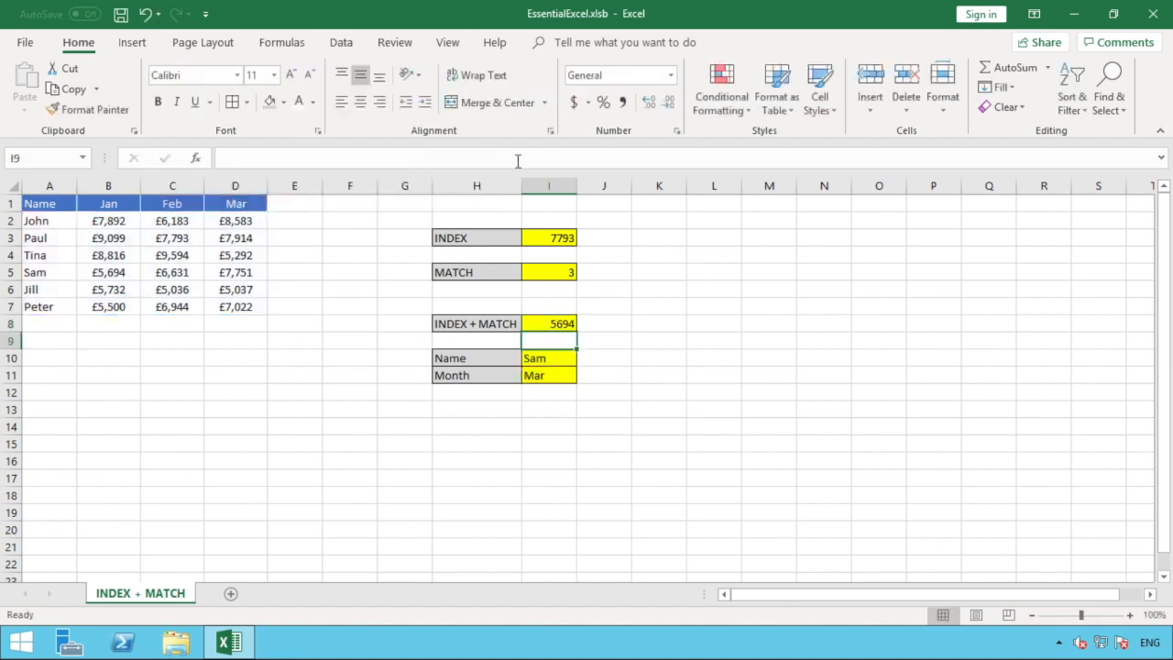
pyautogui.click(561, 322)
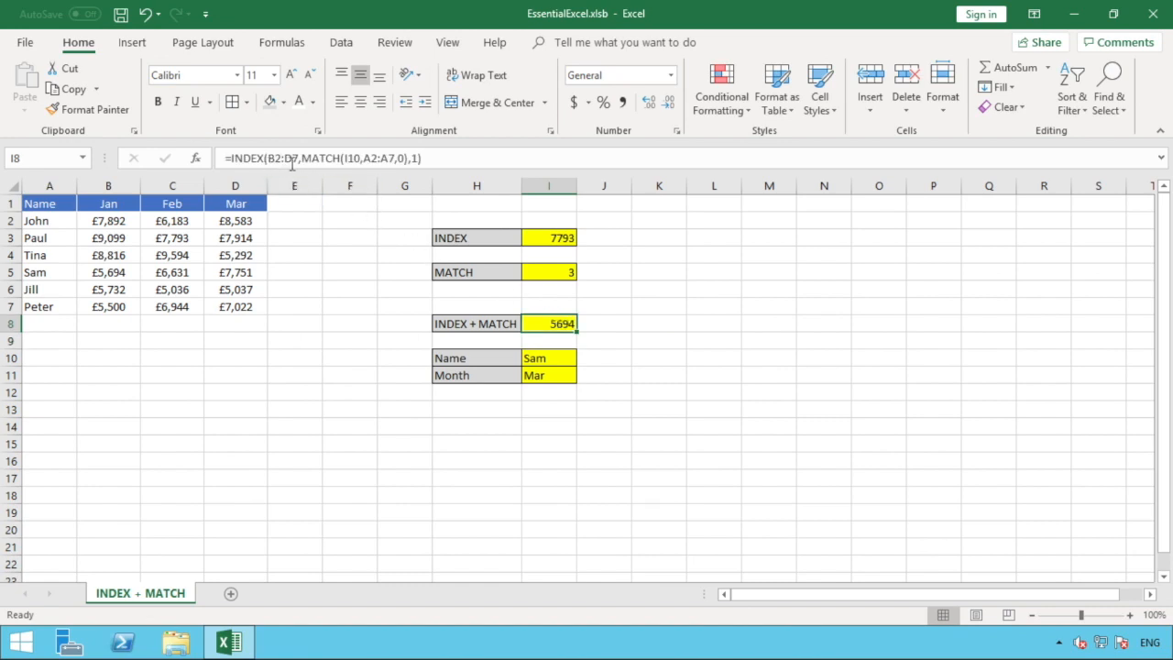